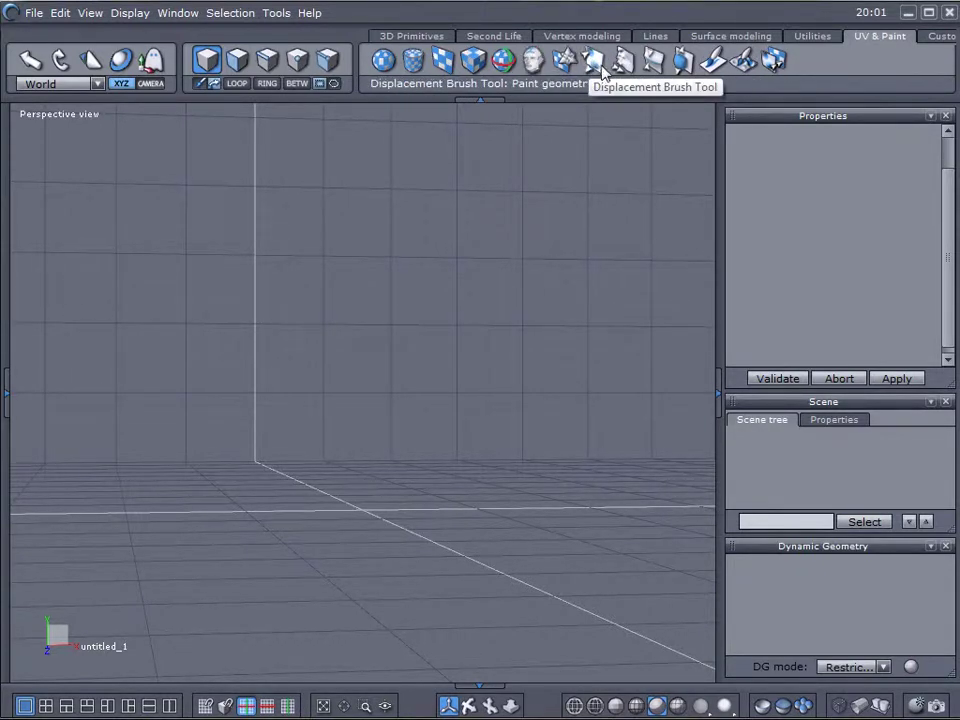
- Open the flw.hxn scene file
left_click(33, 14)
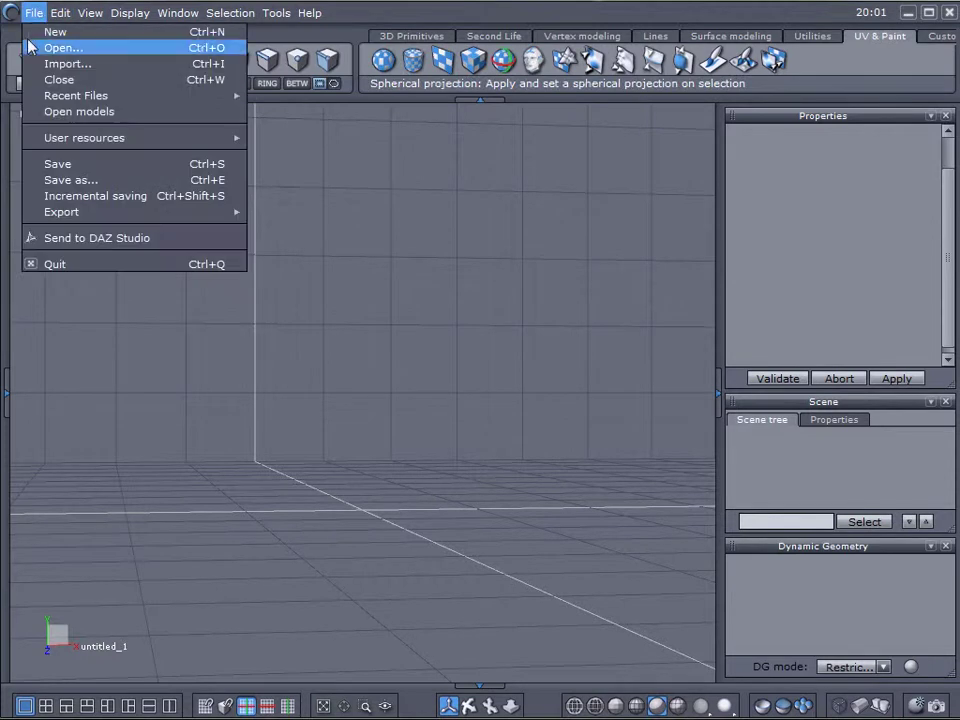
left_click(45, 64)
left_click(262, 347)
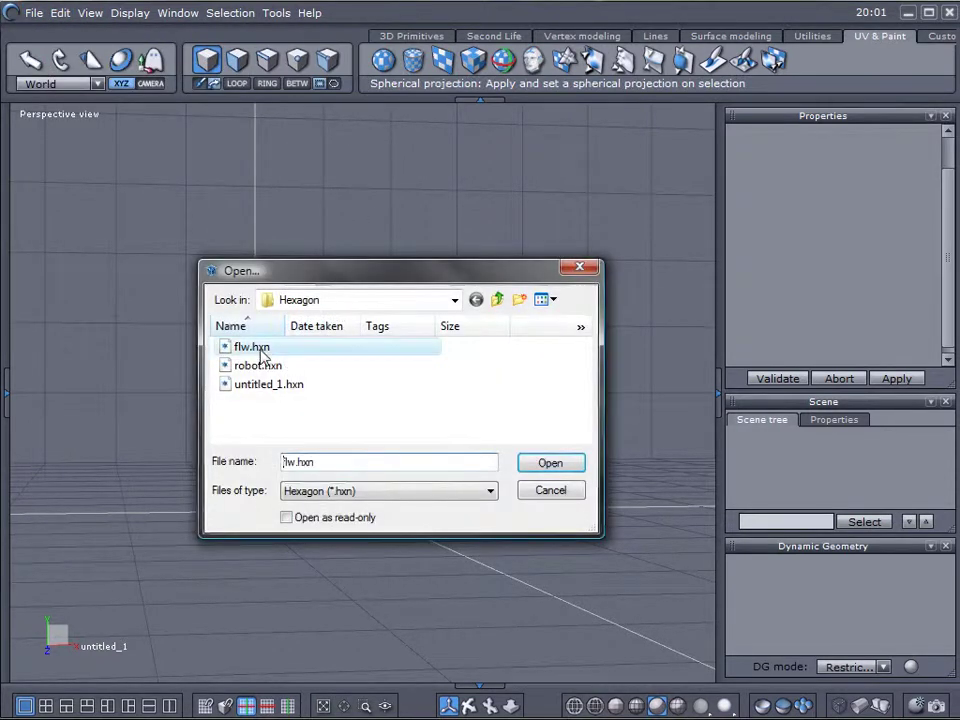
left_click(553, 464)
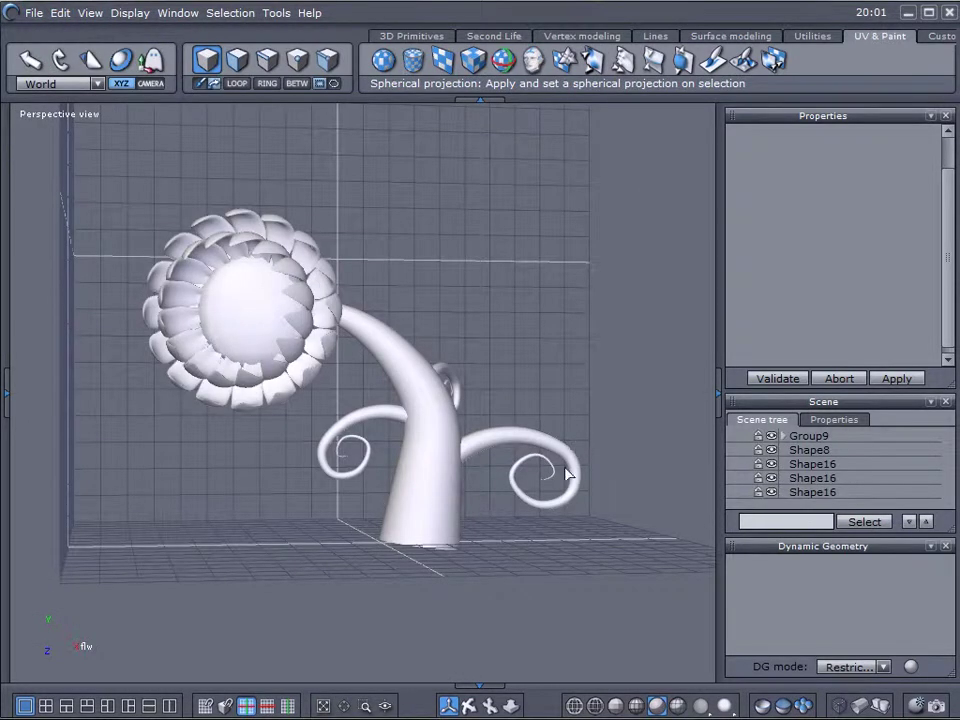
- Sculpt a row of rounded bulges along the flower's stem with the Displacement Brush in Displacement mode
scroll(420, 450, "up", 2)
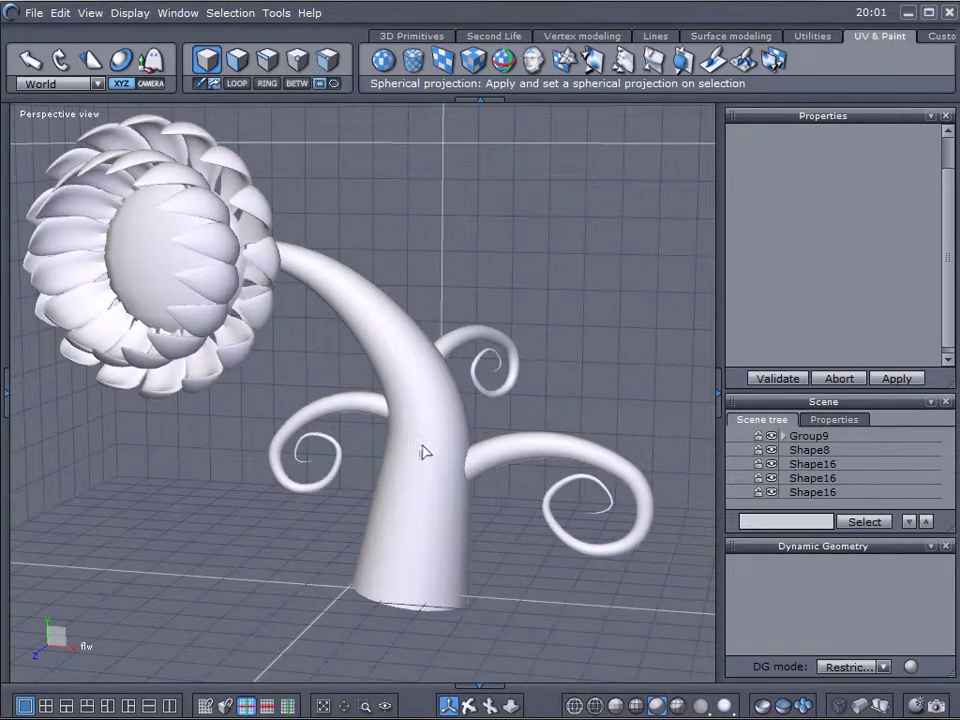
left_click(419, 391)
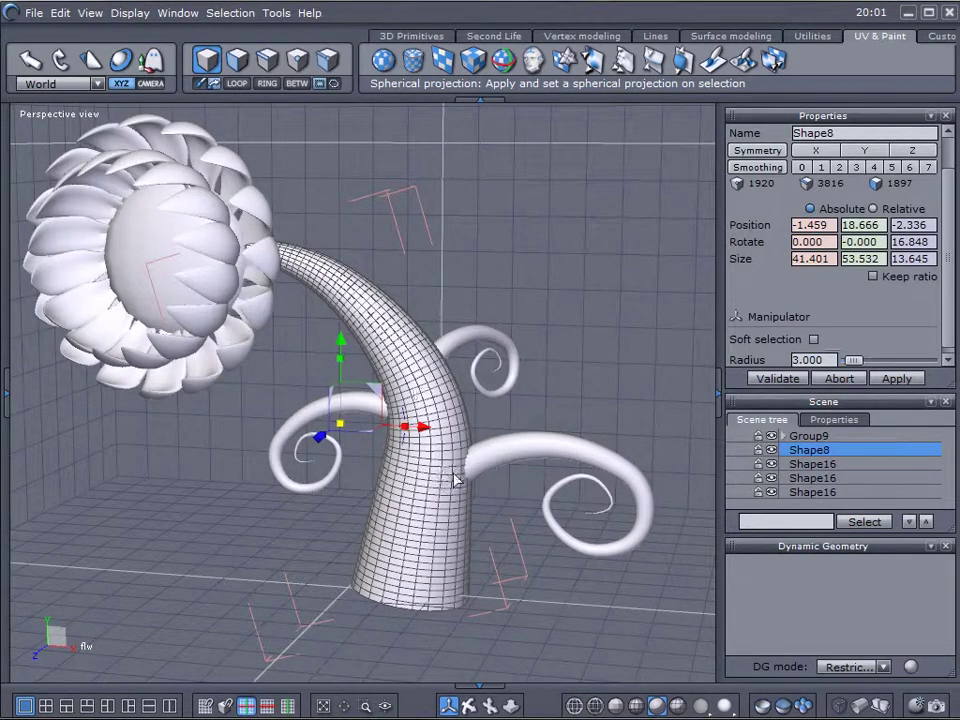
scroll(360, 358, "up", 2)
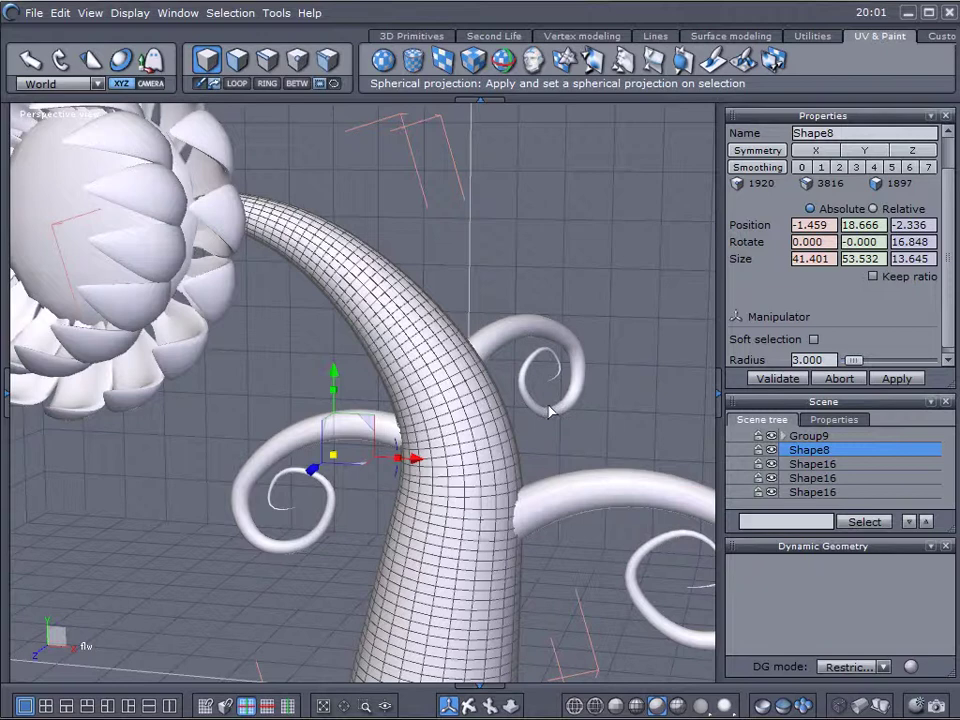
mouse_move(548, 410)
middle_mouse_down()
mouse_move(306, 448)
mouse_move(259, 394)
mouse_move(545, 415)
middle_mouse_up()
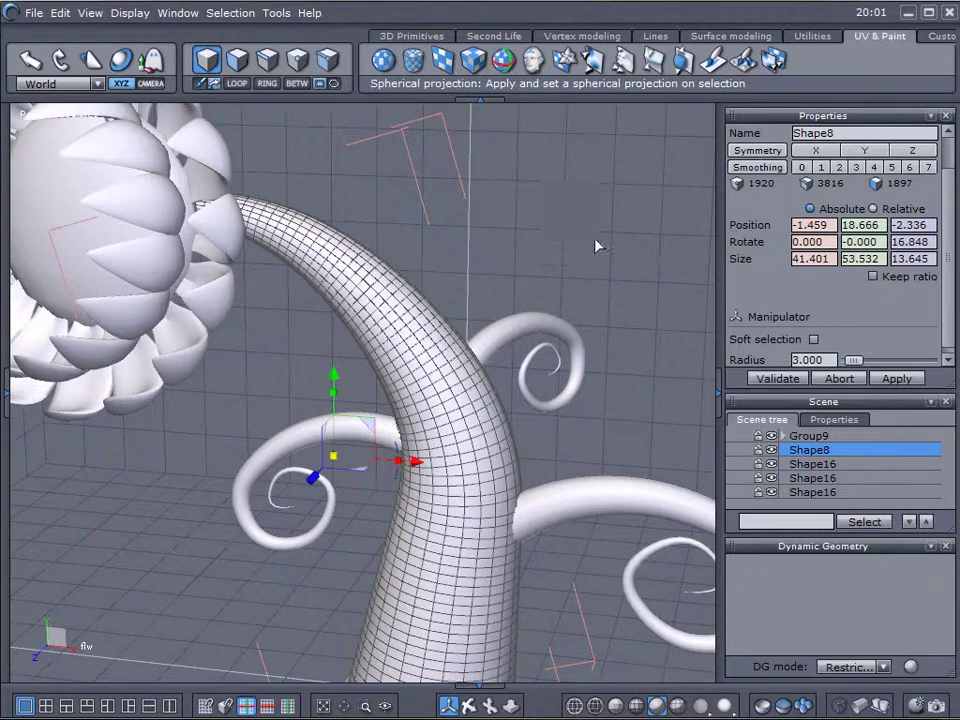
scroll(543, 345, "up", 2)
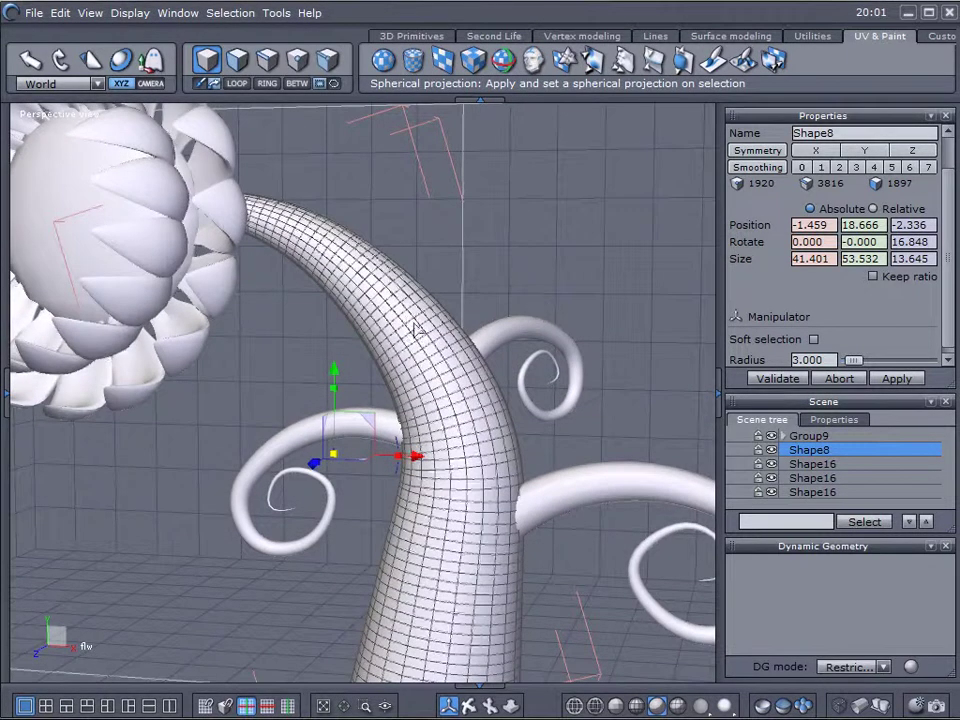
scroll(452, 323, "up", 2)
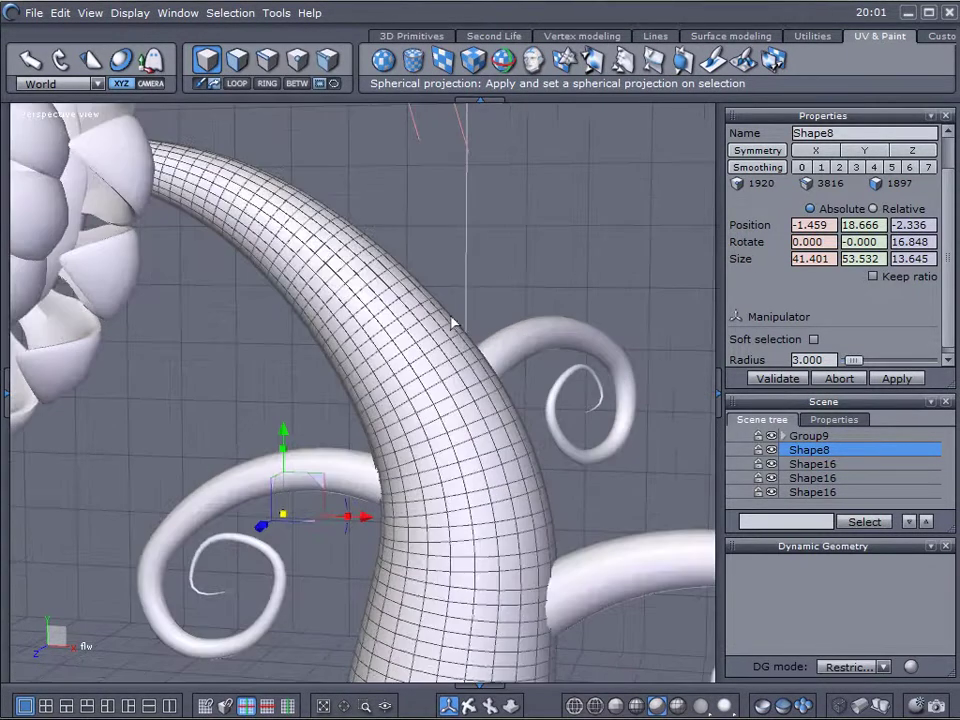
left_click(590, 60)
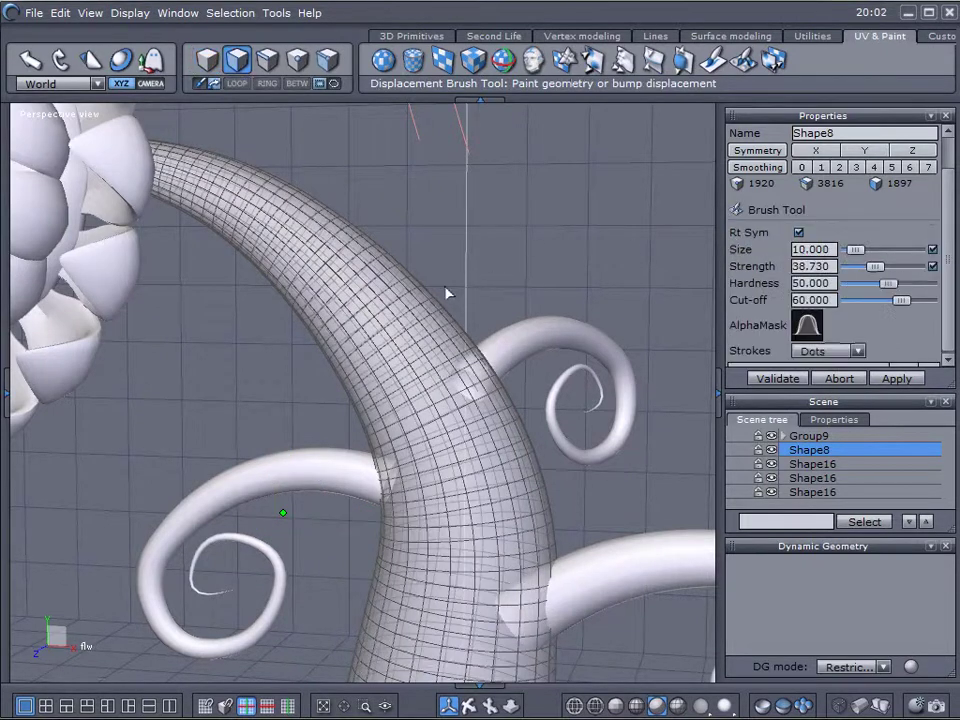
mouse_move(446, 288)
middle_mouse_down()
mouse_move(493, 309)
mouse_move(505, 336)
middle_mouse_up()
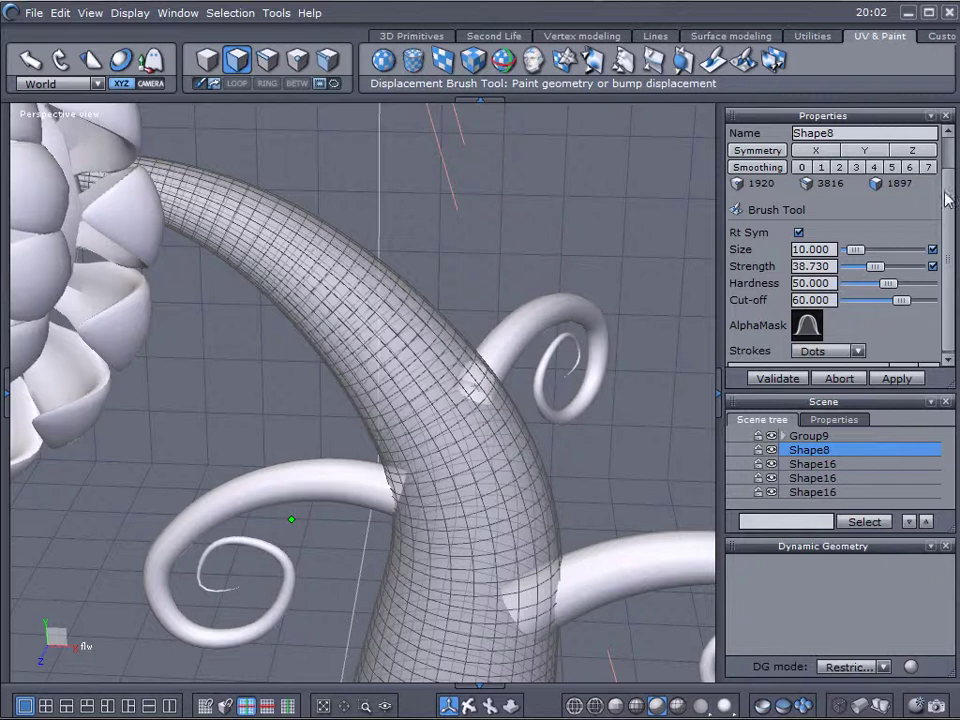
left_click_drag(946, 200, 946, 236)
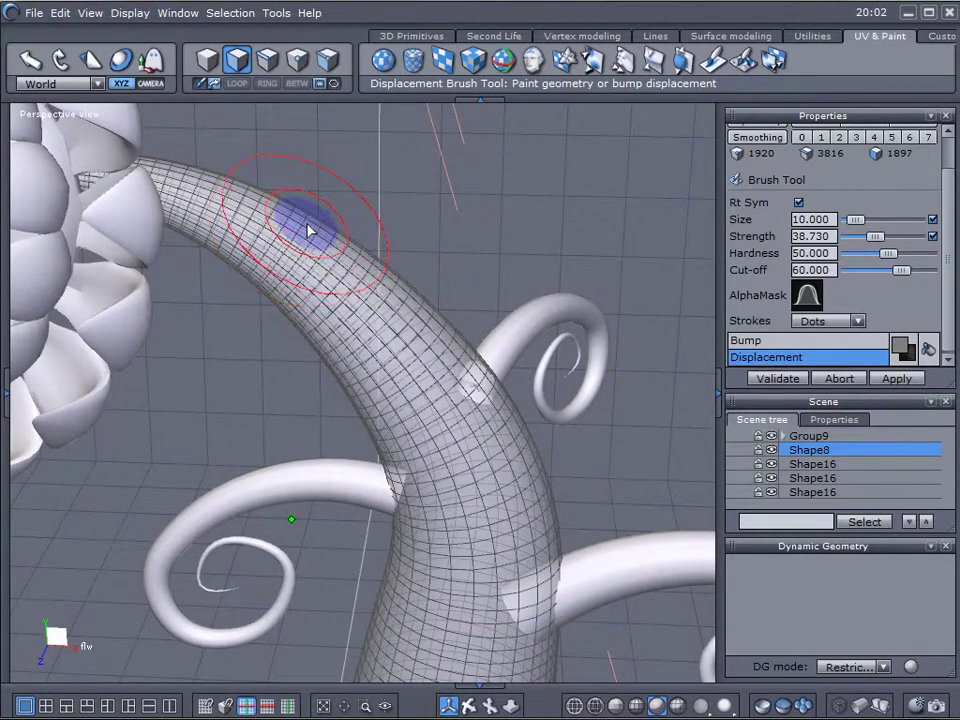
mouse_move(309, 229)
left_mouse_down()
mouse_move(289, 246)
mouse_move(324, 231)
mouse_move(281, 317)
mouse_move(431, 345)
mouse_move(340, 381)
mouse_move(382, 369)
mouse_move(461, 321)
mouse_move(393, 358)
mouse_move(423, 313)
mouse_move(402, 313)
mouse_move(390, 278)
mouse_move(377, 274)
mouse_move(336, 318)
mouse_move(473, 358)
mouse_move(409, 426)
mouse_move(536, 556)
left_mouse_up()
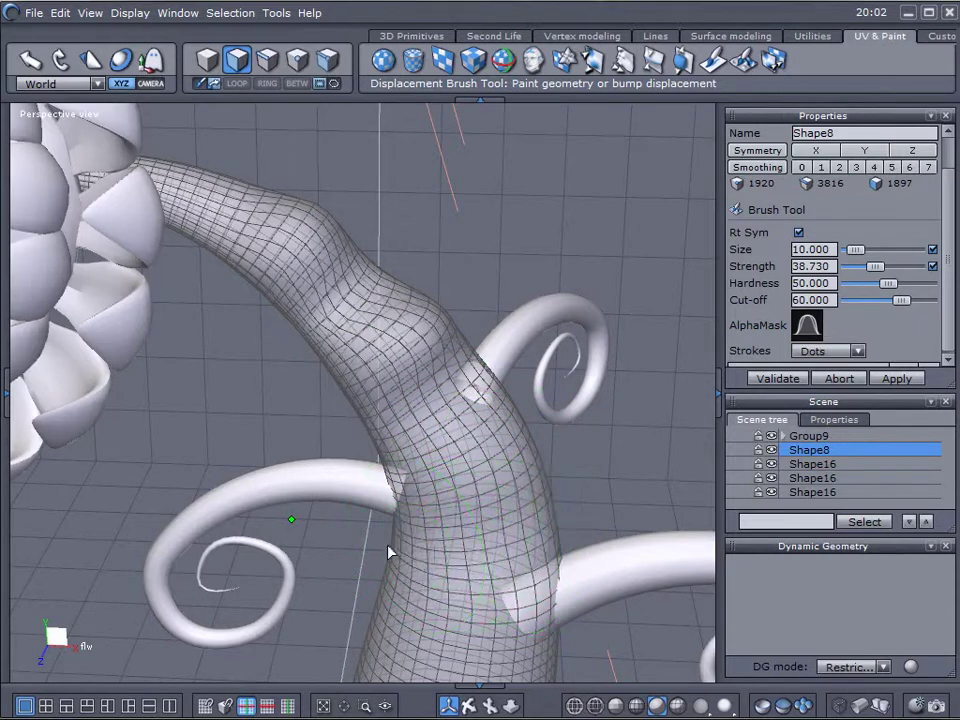
mouse_move(562, 428)
middle_mouse_down()
mouse_move(354, 469)
mouse_move(248, 391)
mouse_move(154, 414)
mouse_move(150, 404)
middle_mouse_up()
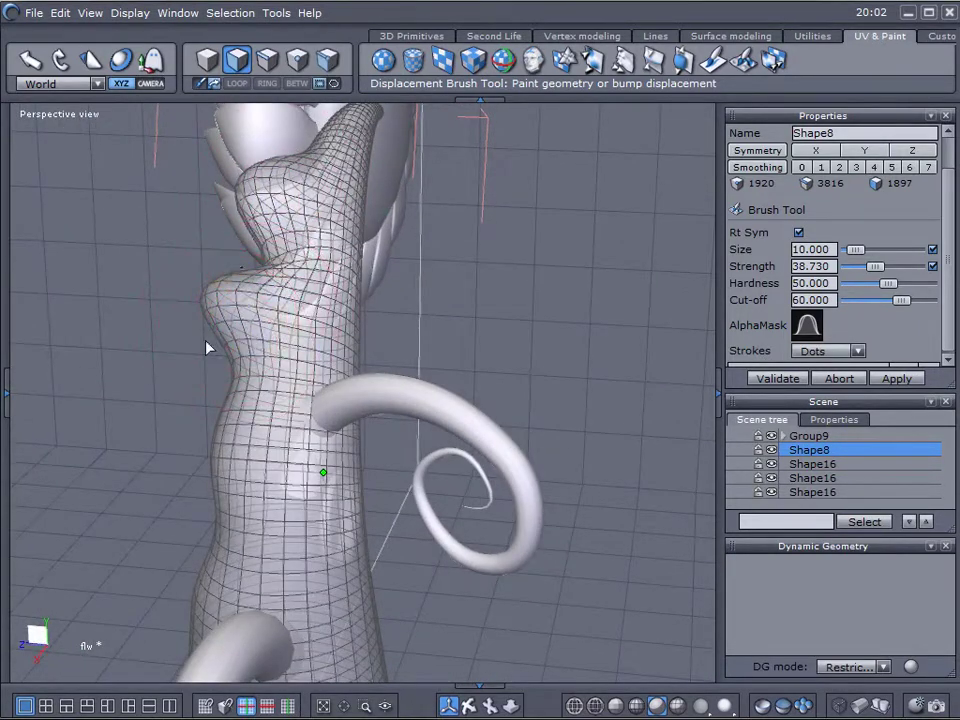
mouse_move(208, 345)
middle_mouse_down()
mouse_move(210, 478)
mouse_move(208, 462)
middle_mouse_up()
mouse_move(199, 321)
left_mouse_down()
mouse_move(274, 313)
mouse_move(392, 183)
left_mouse_up()
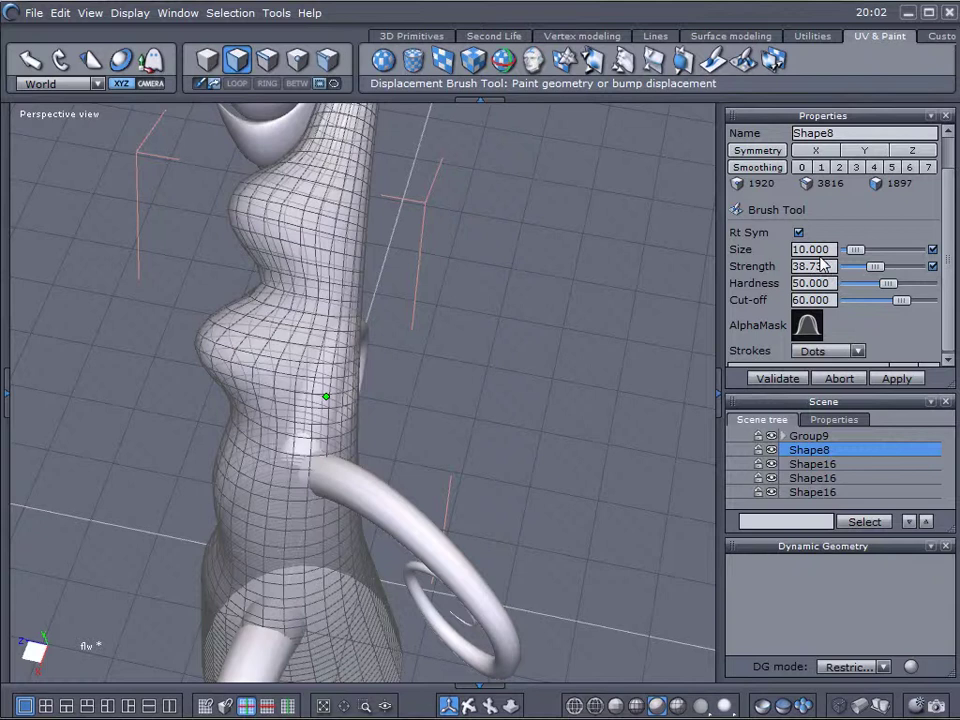
- Set the displacement brush size to 4.286 and validate the sculpted stem
left_click_drag(872, 251, 878, 251)
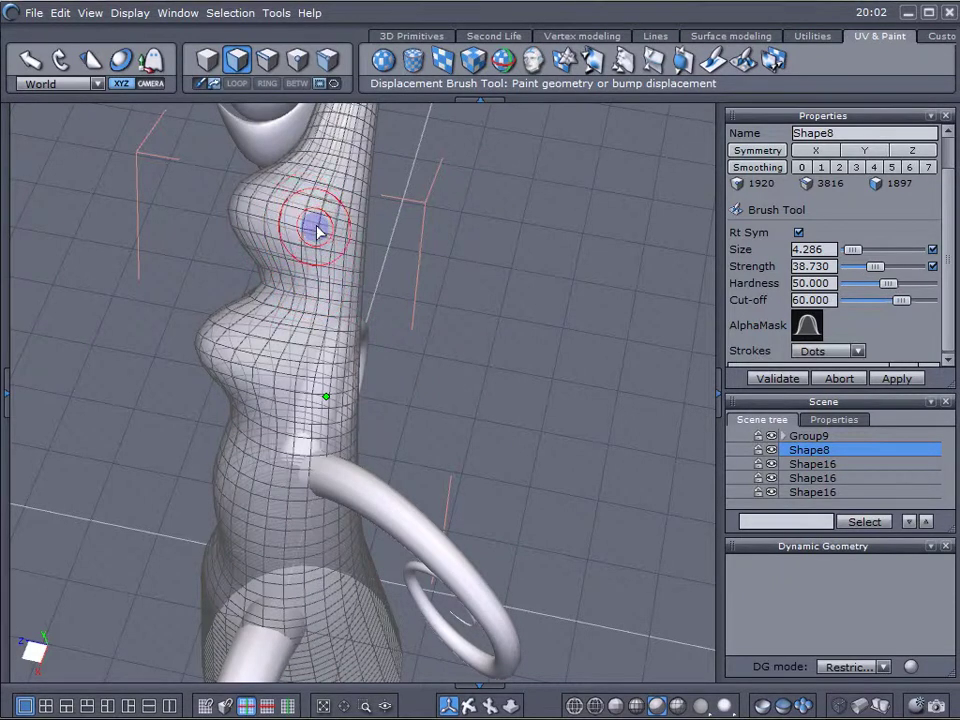
scroll(936, 303, "down", 1)
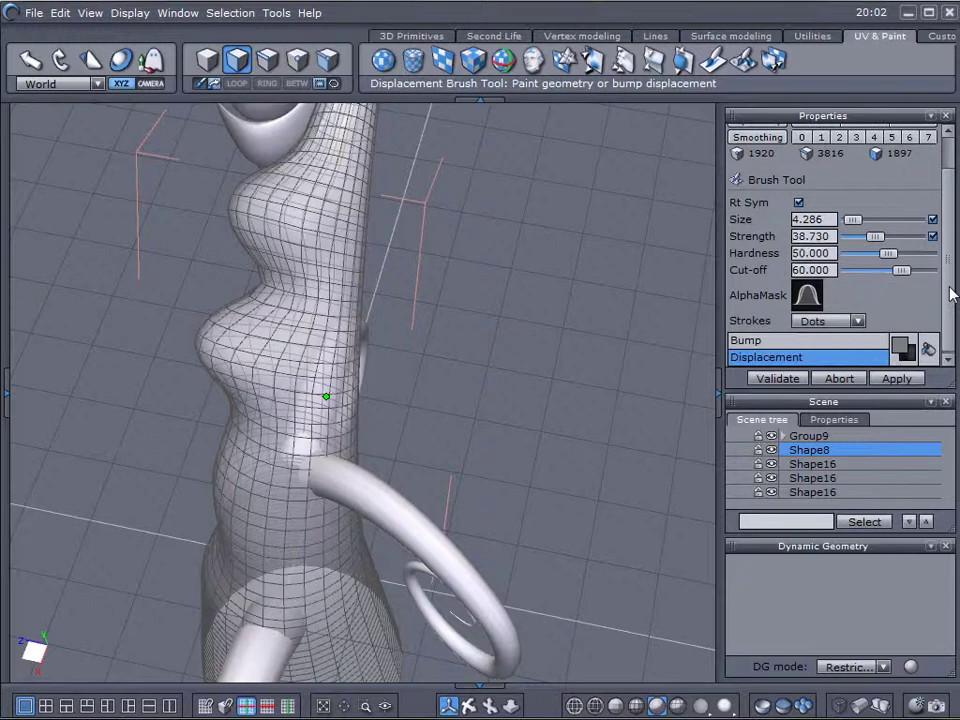
middle_click_drag(231, 332, 510, 343)
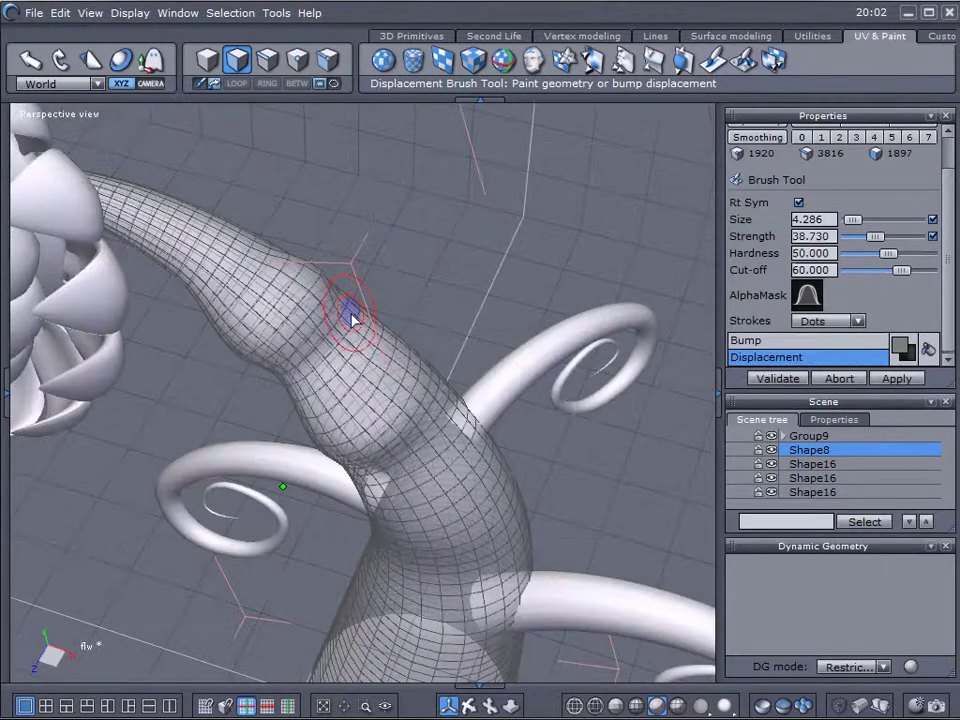
mouse_move(351, 315)
middle_mouse_down()
mouse_move(602, 305)
mouse_move(578, 283)
middle_mouse_up()
mouse_move(450, 288)
middle_mouse_down()
mouse_move(516, 298)
mouse_move(506, 270)
mouse_move(430, 237)
middle_mouse_up()
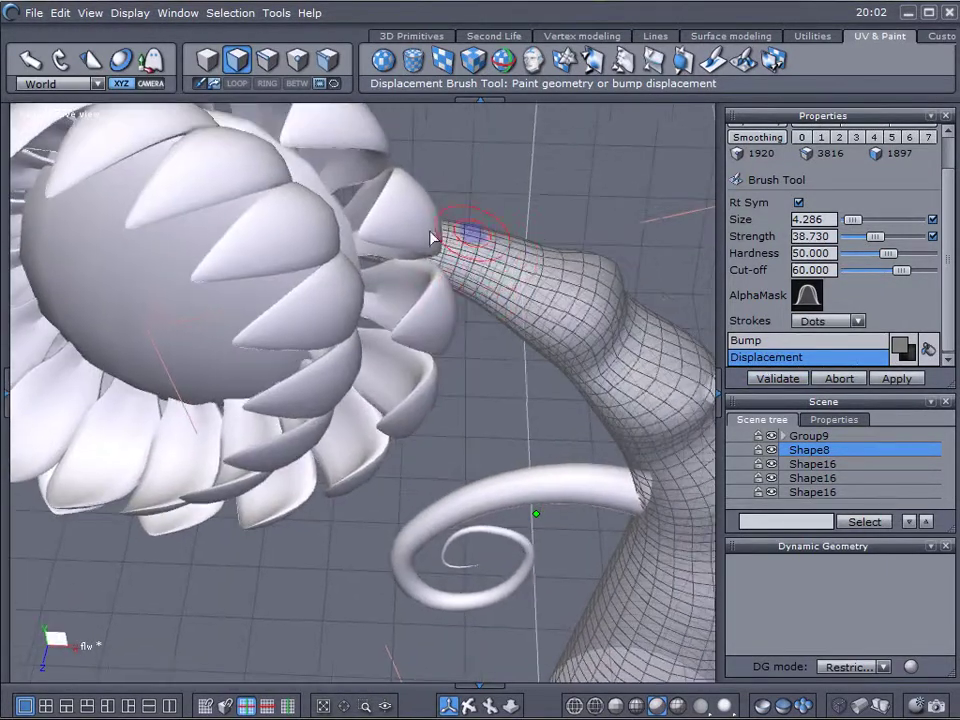
left_click(781, 379)
- Ungroup the flower head, Group9, so its parts can be selected separately
right_click_drag(522, 378, 570, 370)
left_click(207, 264)
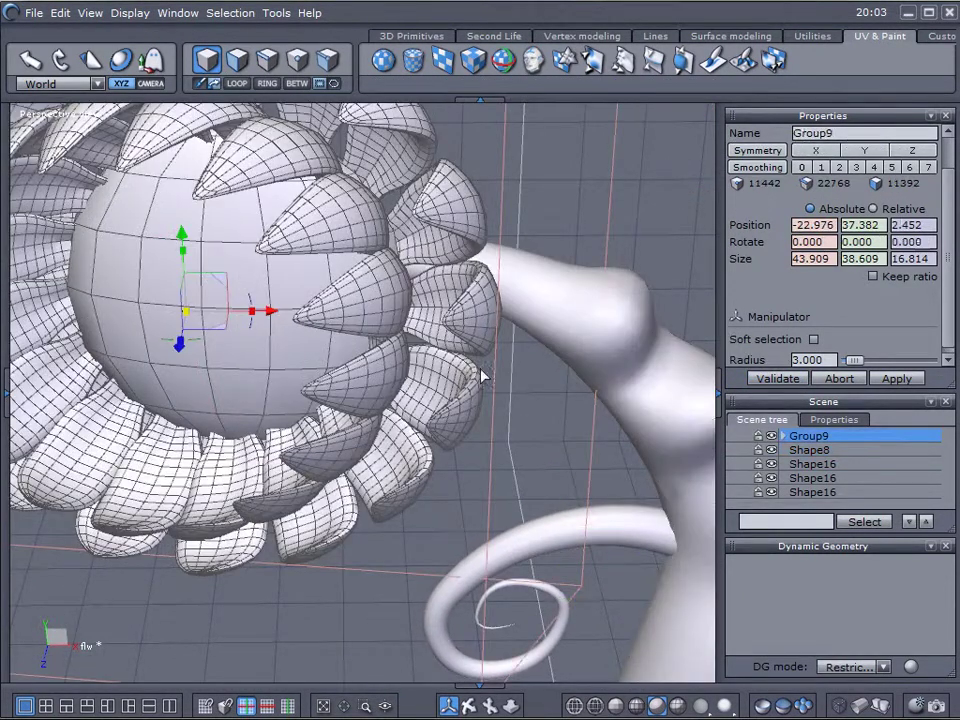
right_click(888, 438)
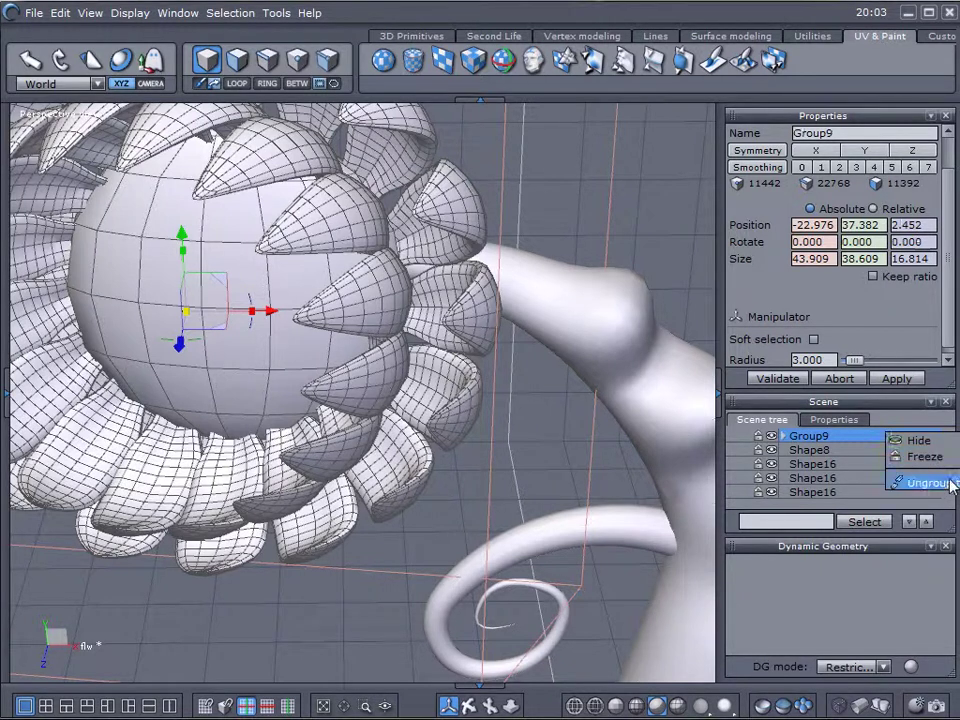
left_click(947, 483)
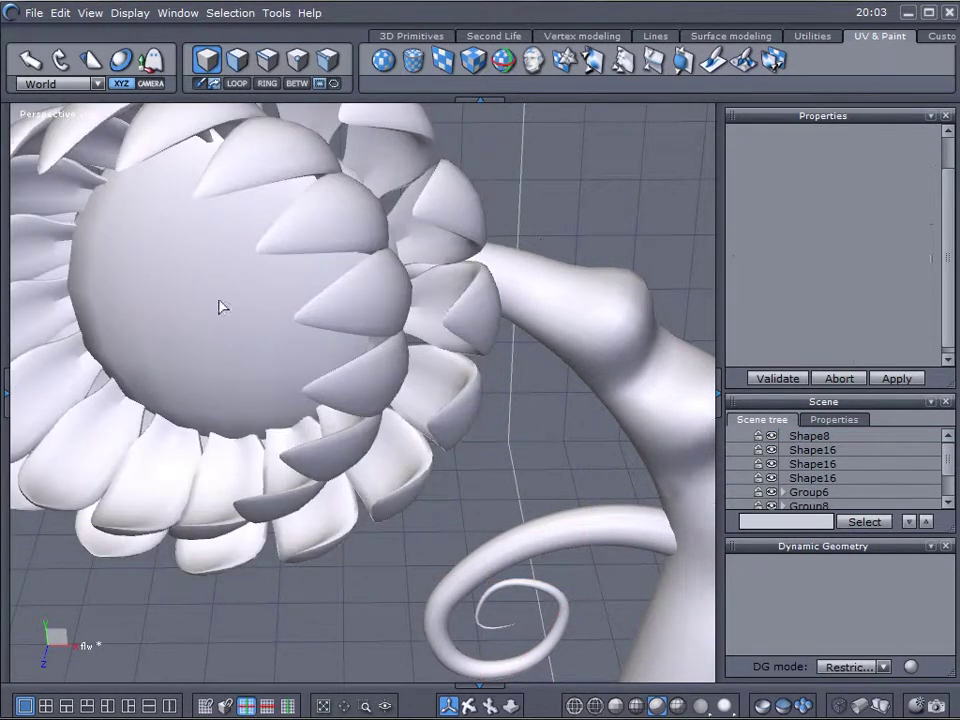
- Start the Displacement Brush on the flower's round centre in Bump mode, with the branching vein-like alpha mask
left_click(222, 307)
middle_click_drag(292, 427, 523, 320)
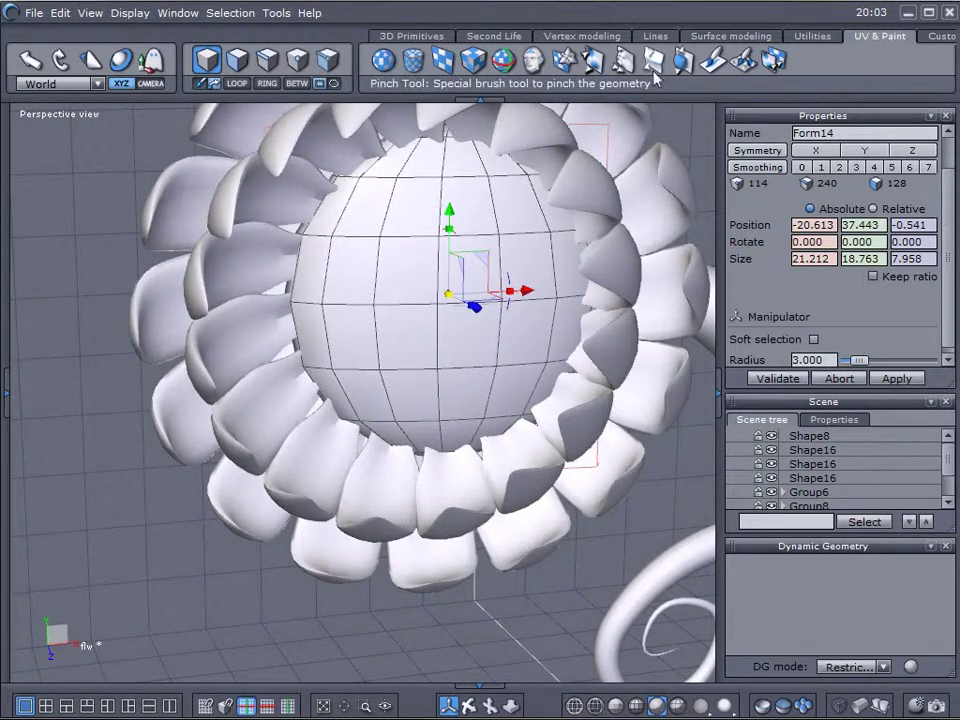
left_click(591, 63)
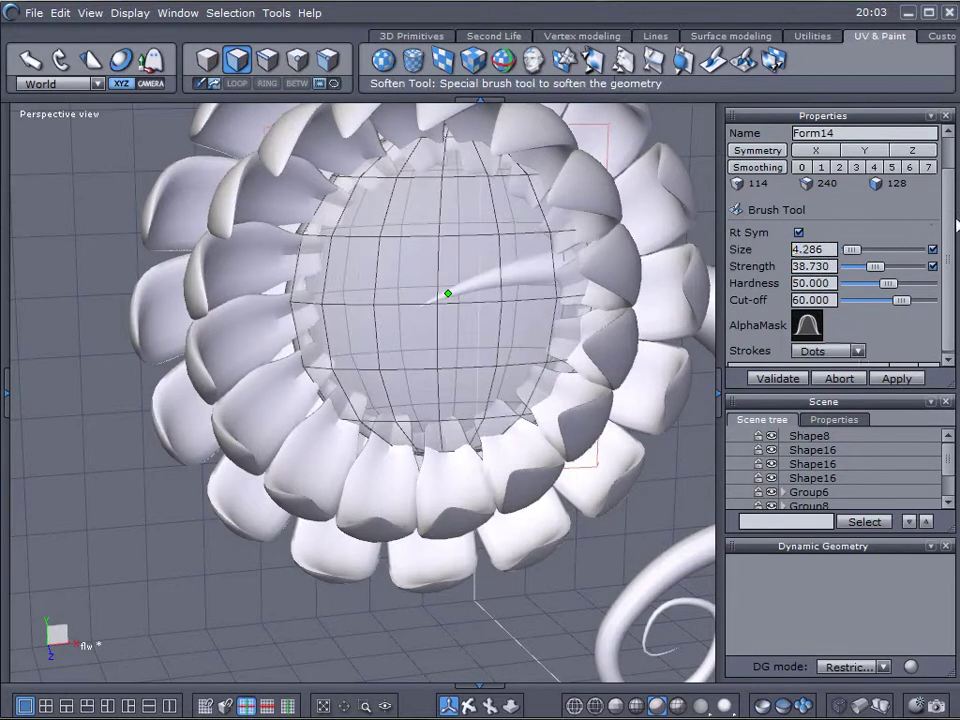
scroll(955, 228, "down", 1)
left_click(830, 344)
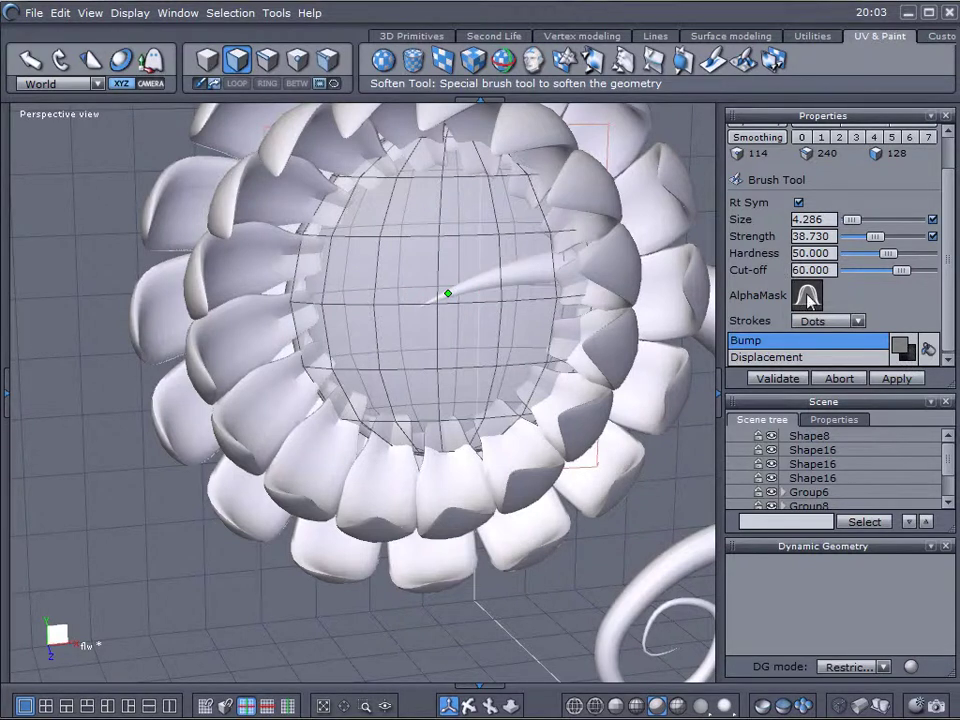
left_click(807, 296)
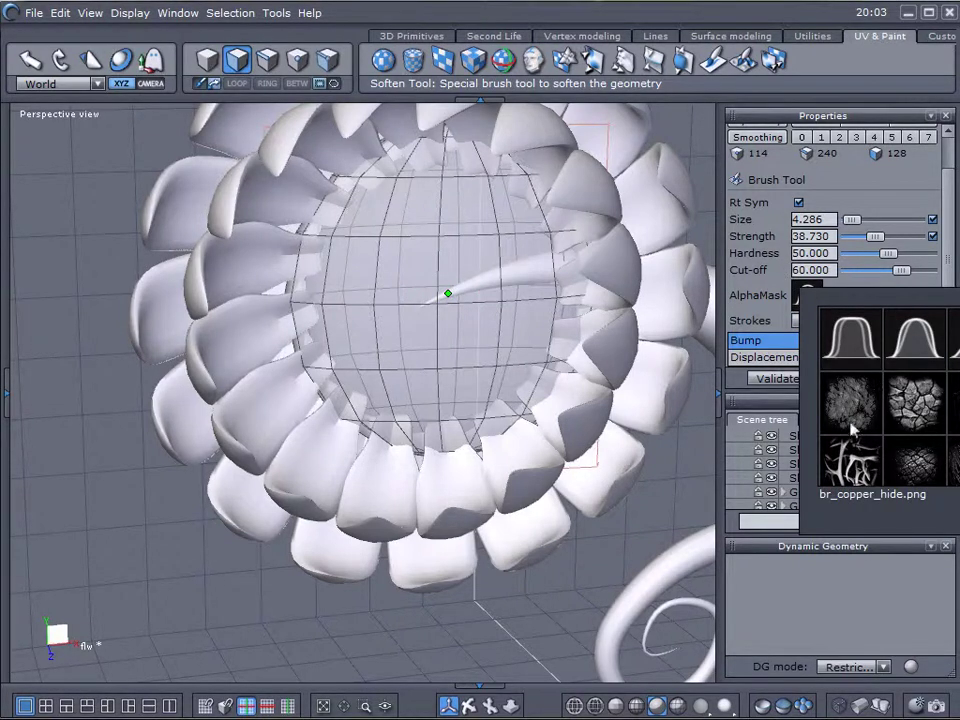
left_click(852, 462)
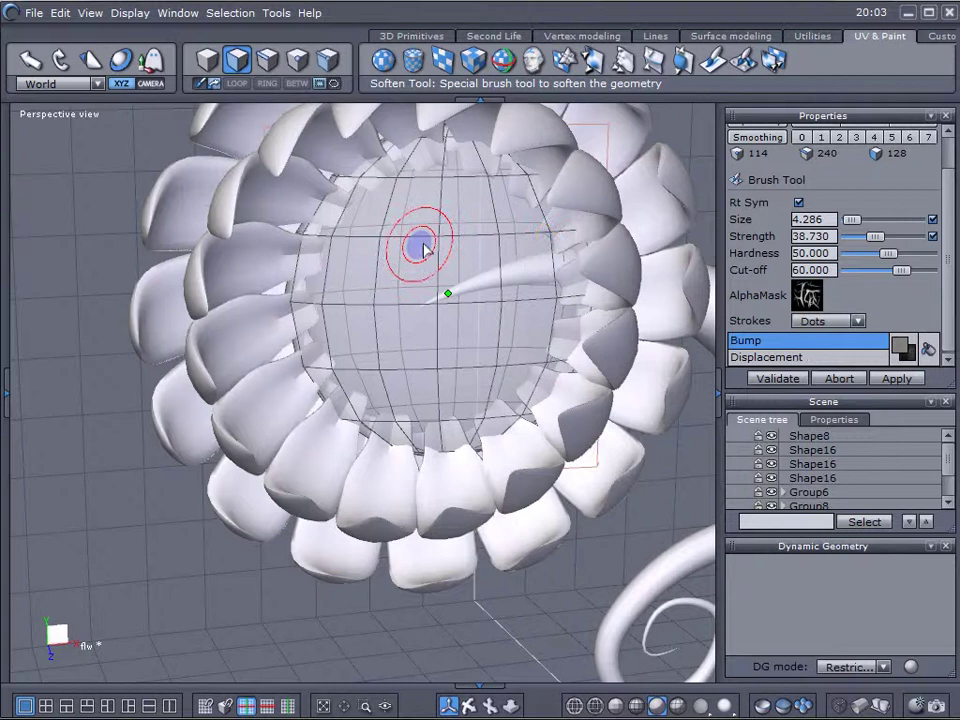
- Paint a rough bump pattern over the flower's round centre and validate the brush work
mouse_move(446, 204)
left_mouse_down()
mouse_move(446, 249)
mouse_move(321, 232)
mouse_move(393, 392)
mouse_move(514, 330)
mouse_move(482, 193)
mouse_move(521, 228)
mouse_move(445, 232)
mouse_move(343, 289)
mouse_move(497, 339)
mouse_move(429, 334)
mouse_move(572, 288)
mouse_move(456, 418)
mouse_move(357, 290)
left_mouse_up()
mouse_move(540, 388)
middle_mouse_down()
mouse_move(626, 386)
mouse_move(658, 309)
mouse_move(574, 371)
mouse_move(512, 371)
mouse_move(639, 370)
mouse_move(604, 371)
middle_mouse_up()
left_click(778, 379)
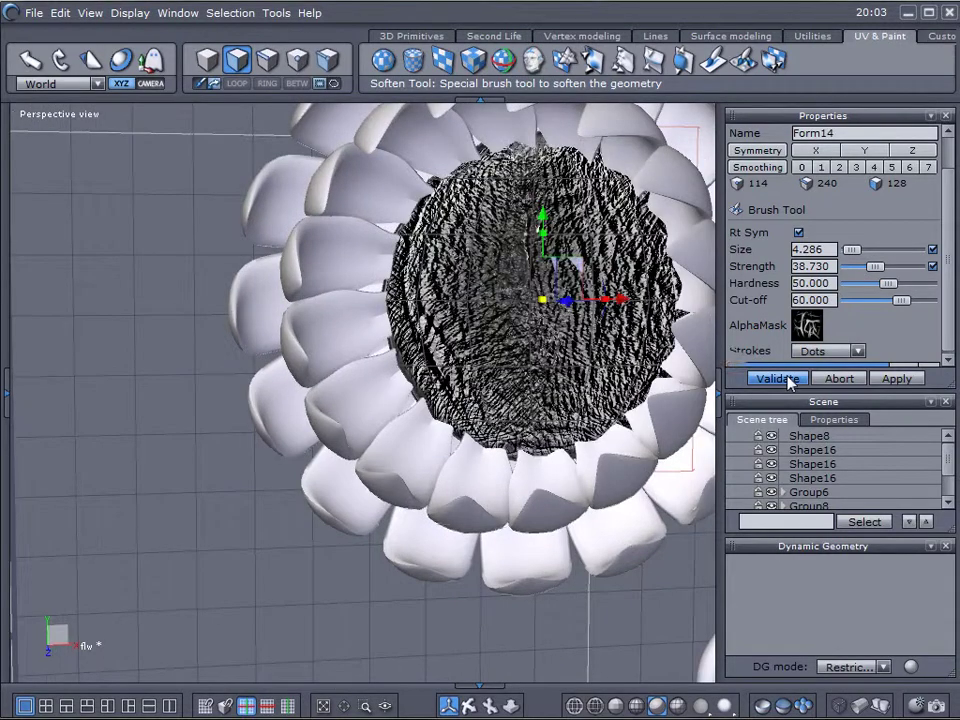
mouse_move(665, 330)
middle_mouse_down()
mouse_move(645, 322)
mouse_move(658, 314)
mouse_move(500, 313)
mouse_move(579, 403)
mouse_move(364, 420)
mouse_move(330, 405)
middle_mouse_up()
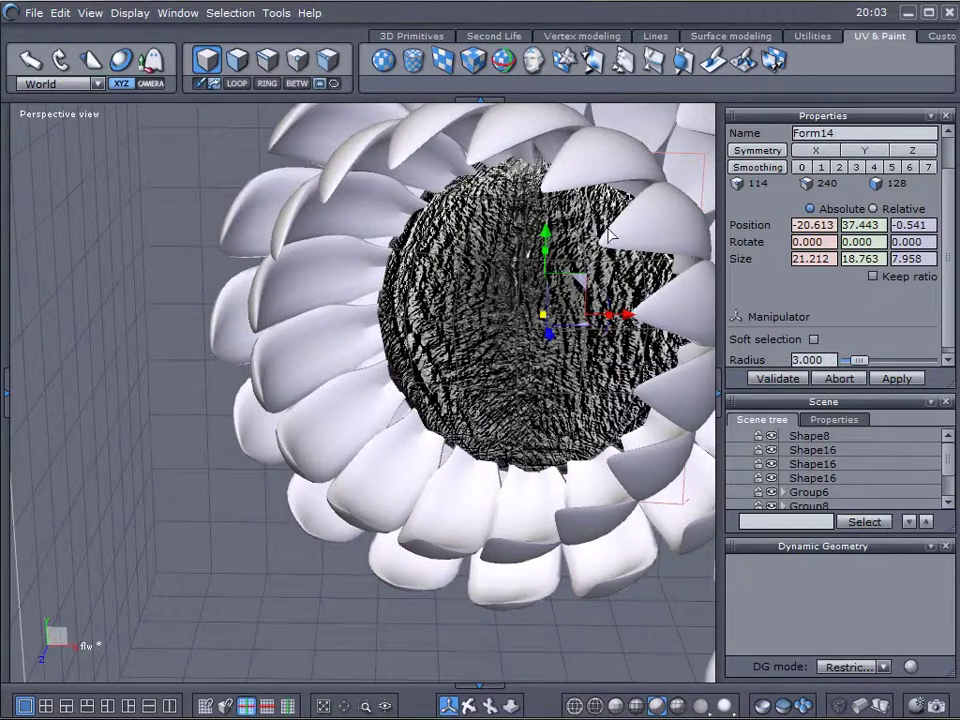
middle_click_drag(629, 342, 452, 267)
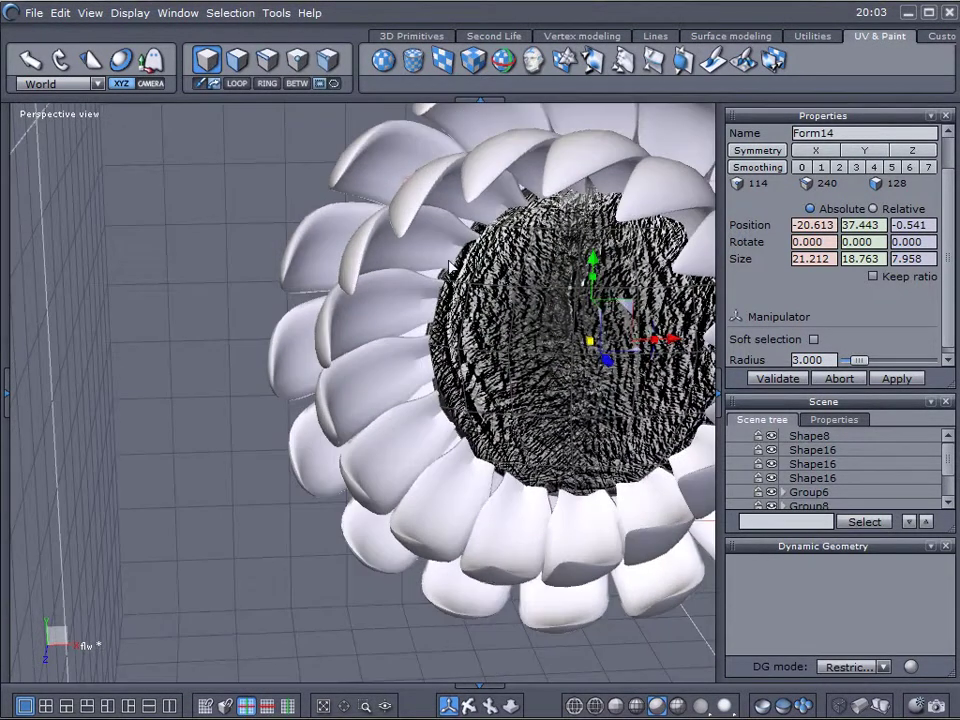
- Set the flower centre's material to a 1024x1024 texture and a 1024x1024 bump map
left_click(8, 385)
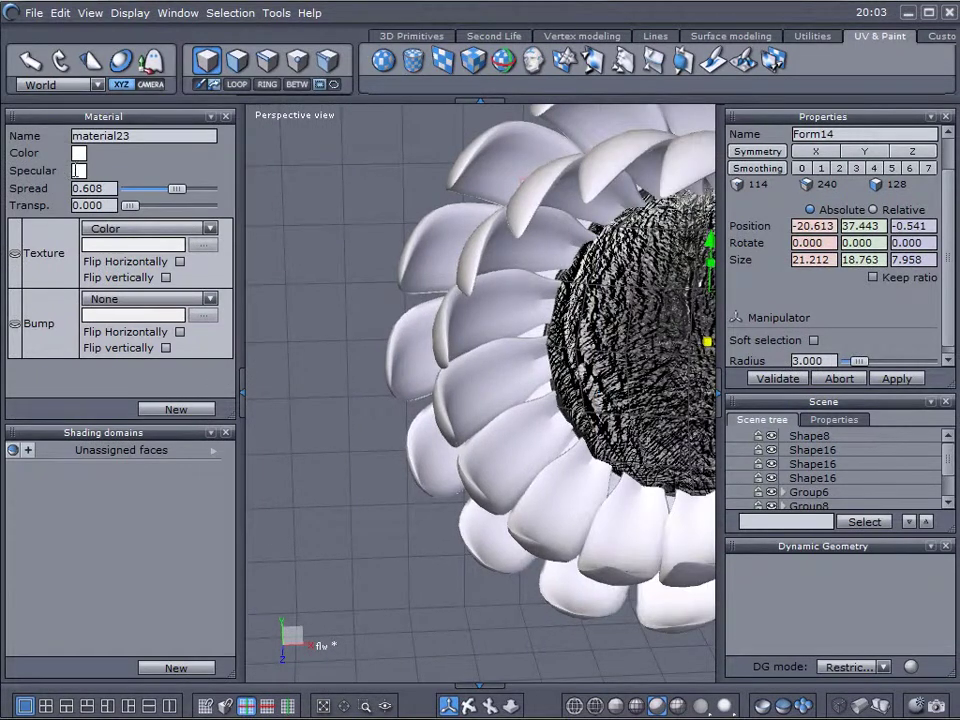
left_click(207, 229)
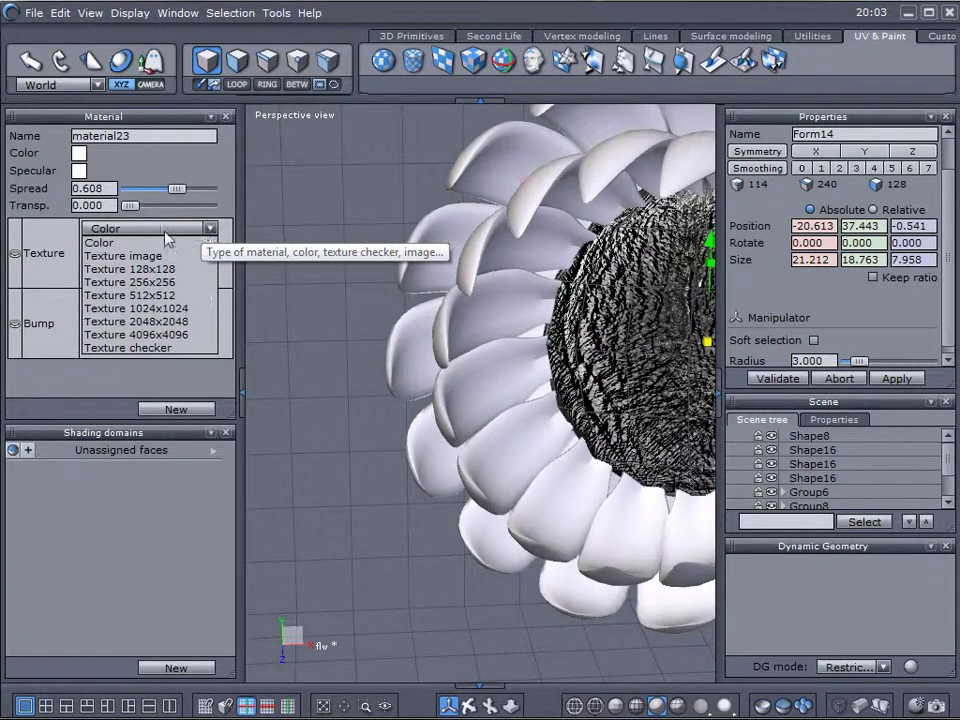
left_click(190, 309)
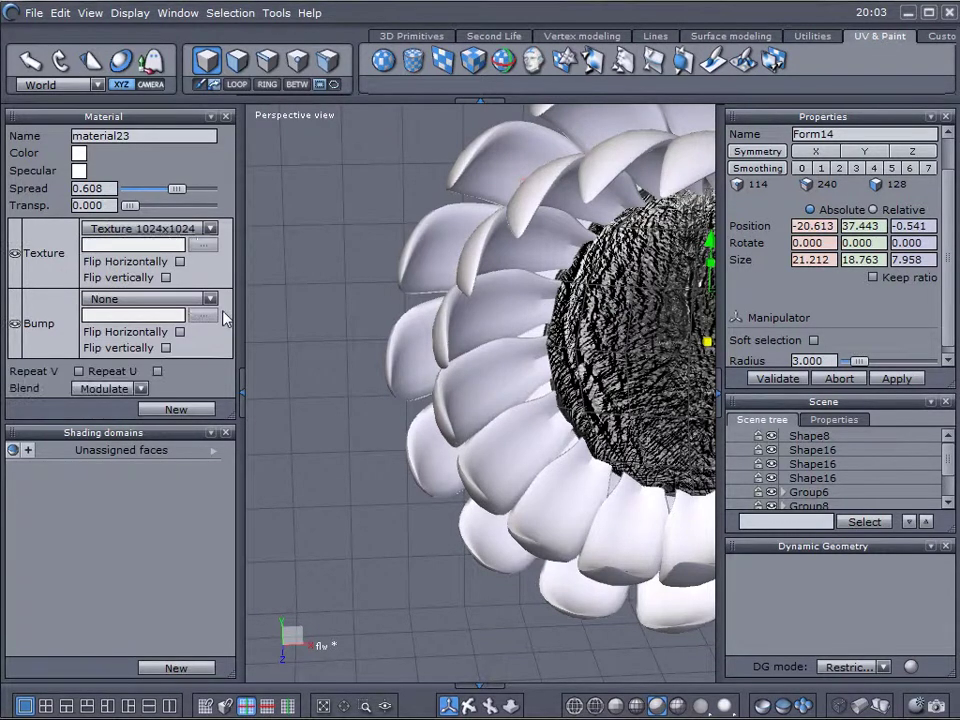
left_click(210, 299)
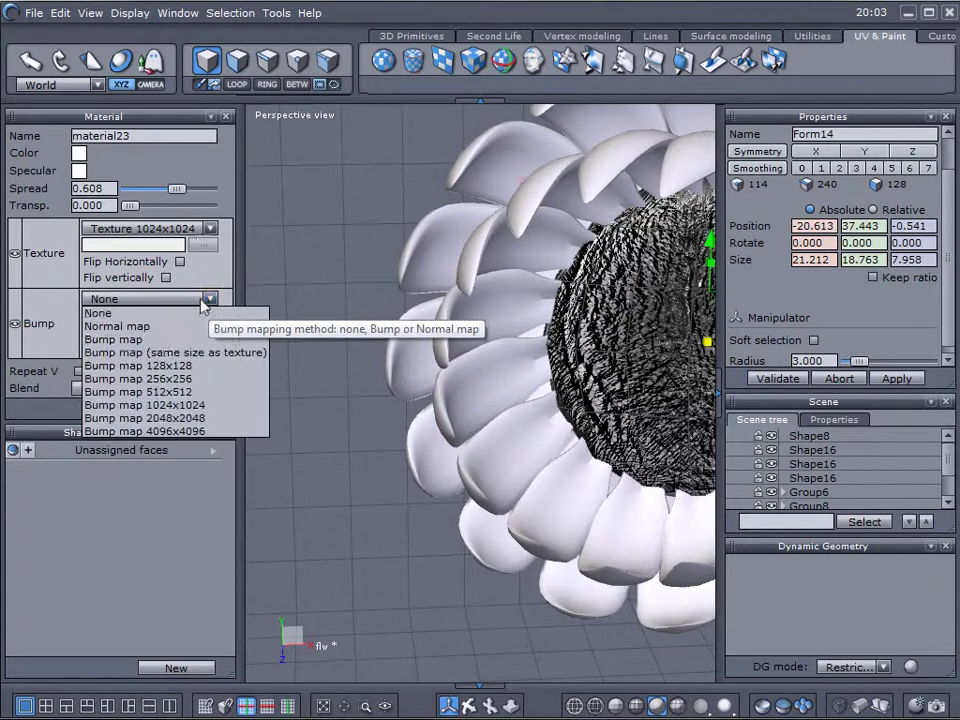
left_click(203, 405)
middle_click_drag(463, 307, 376, 318)
middle_click_drag(474, 334, 521, 321)
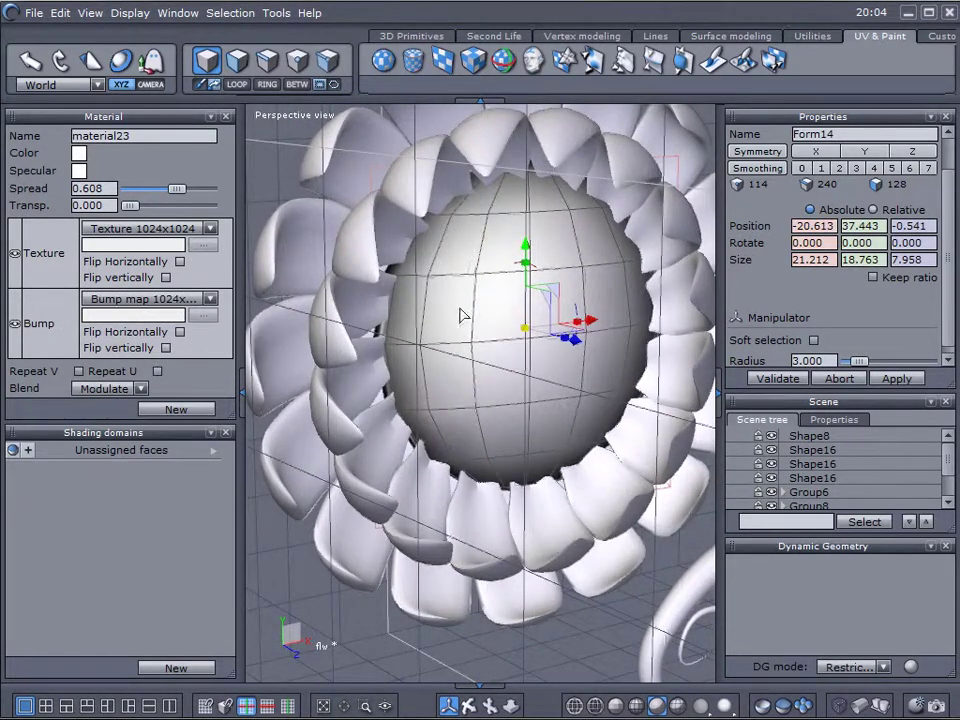
- Undo the accidental move of the flower centre and export the model in Wavefront OBJ format as flw-md.obj
middle_click_drag(430, 302, 401, 279)
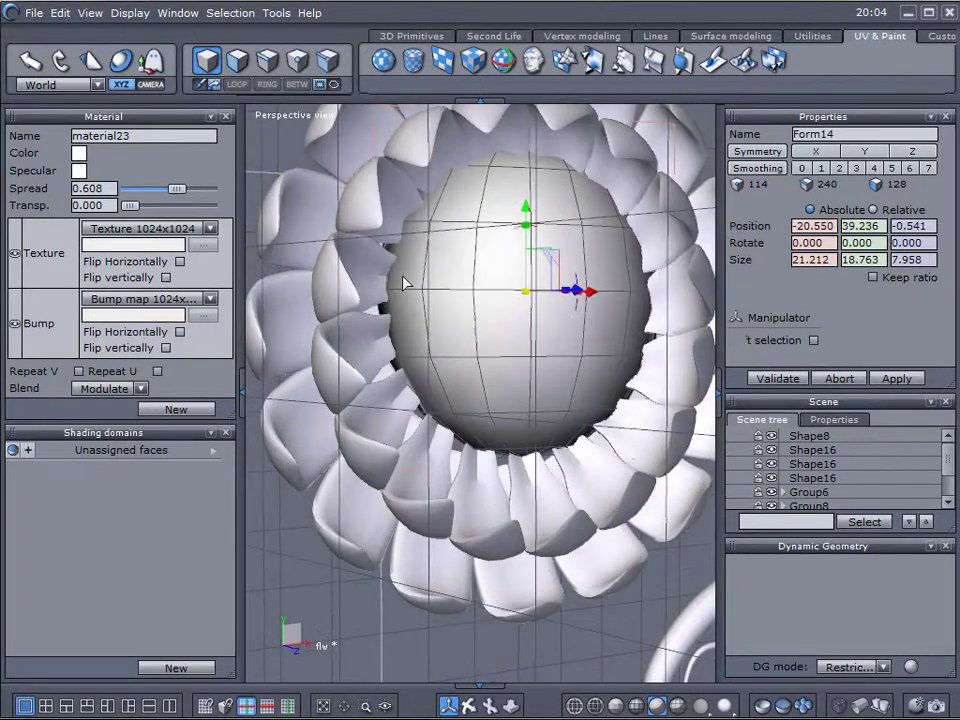
key("ctrl+z")
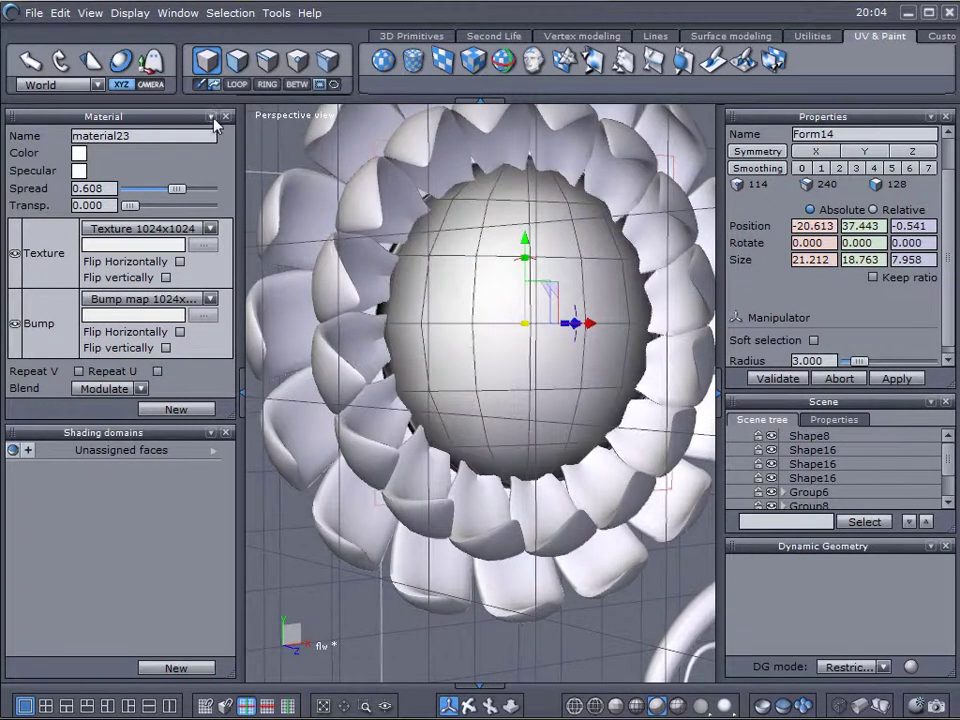
left_click(34, 13)
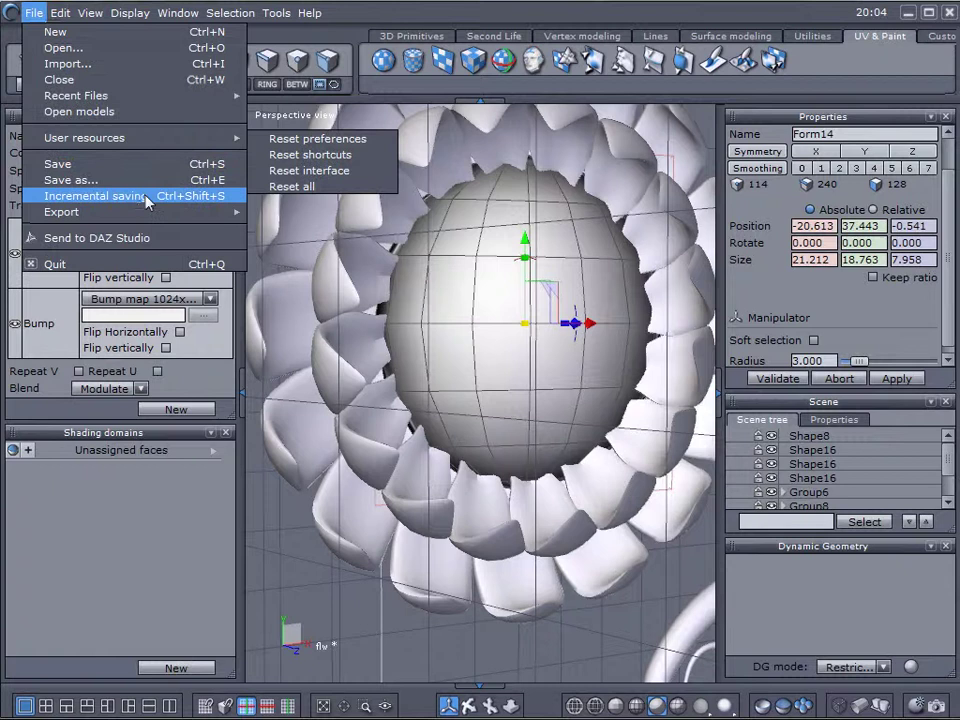
mouse_move(140, 212)
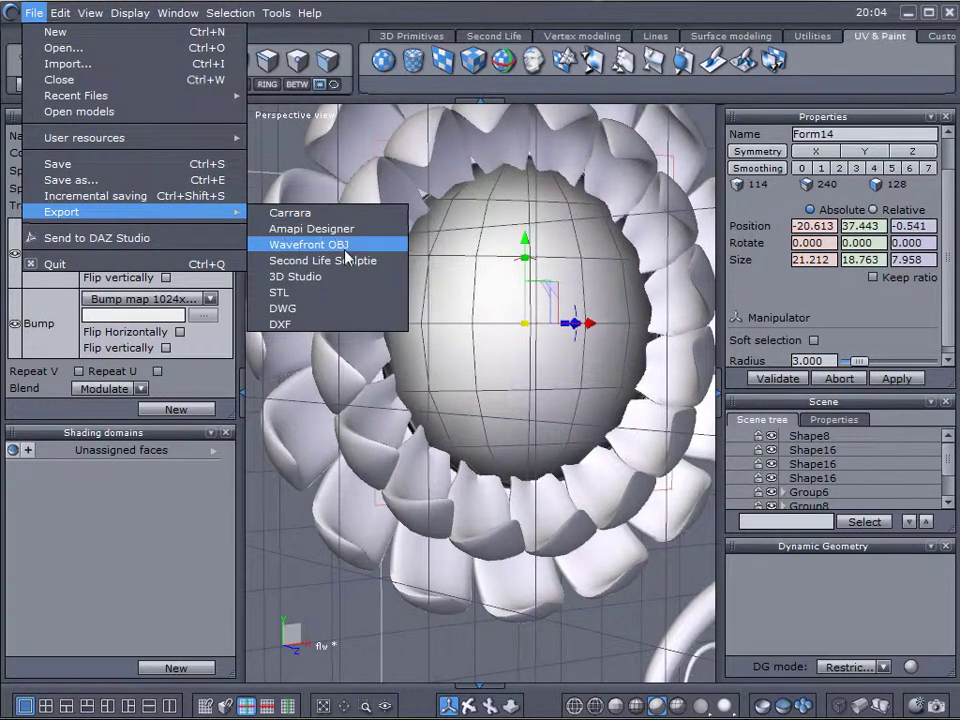
left_click(309, 244)
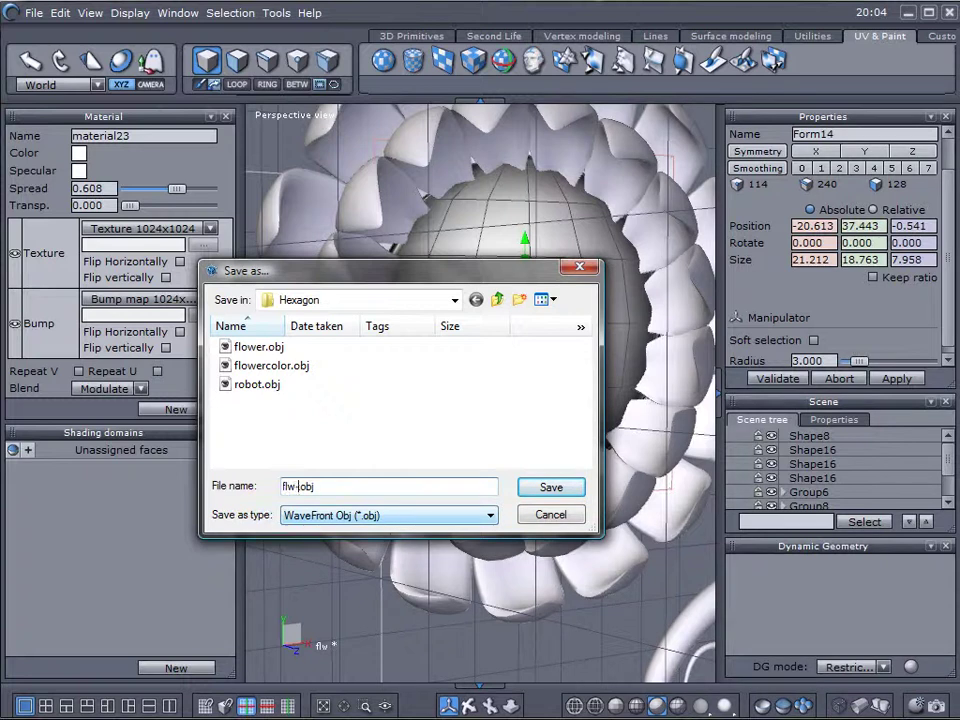
left_click(548, 486)
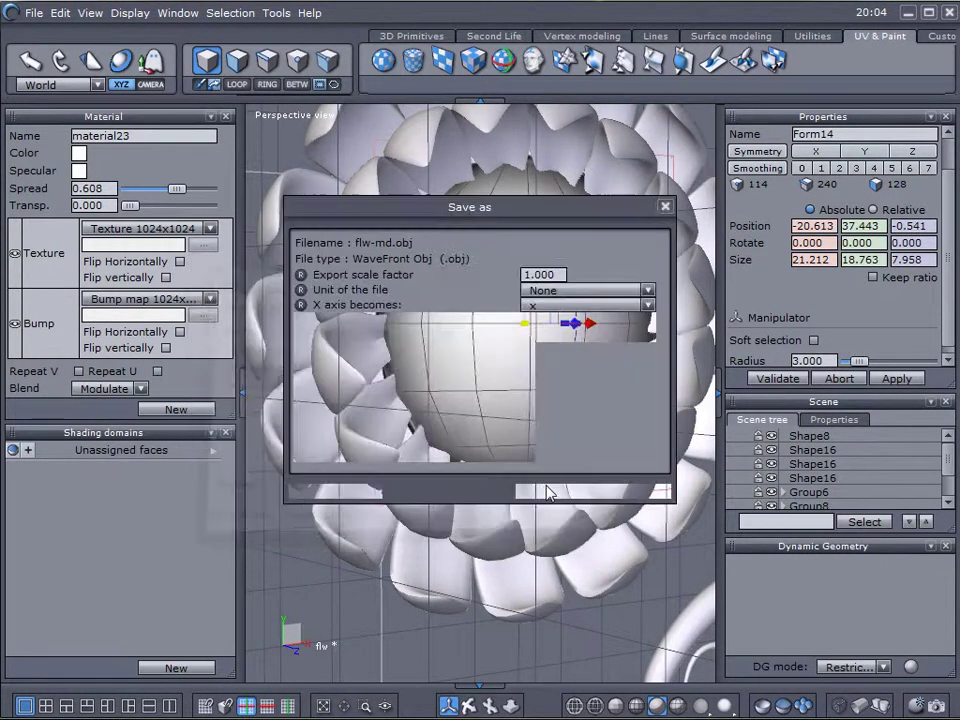
left_click(628, 495)
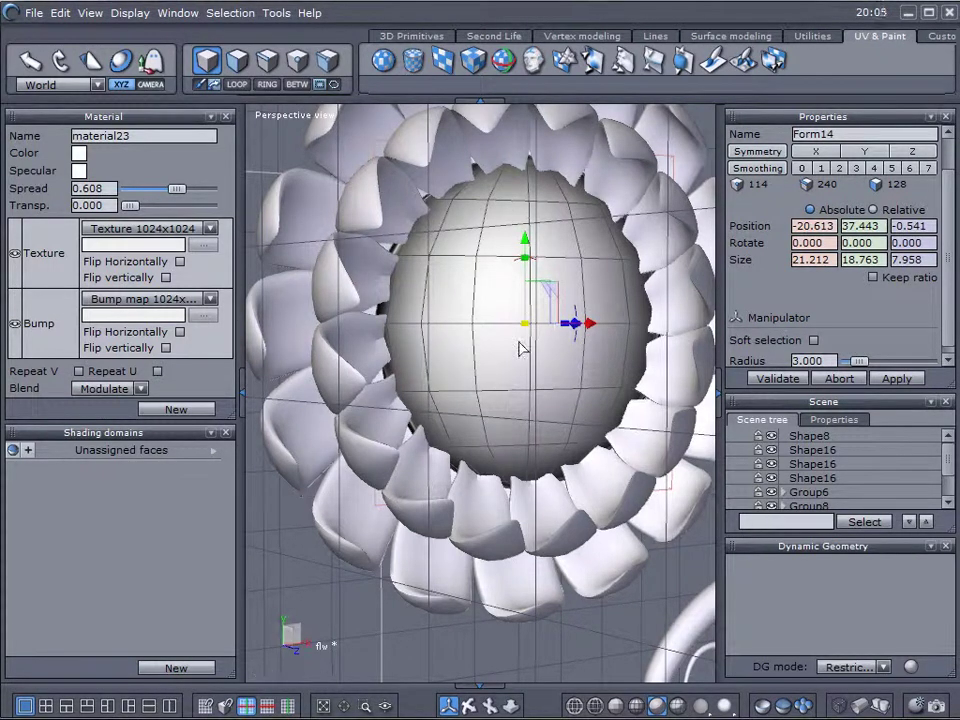
- Move the flower's round centre down slightly to a Y position of 36.872
middle_click_drag(540, 420, 490, 453)
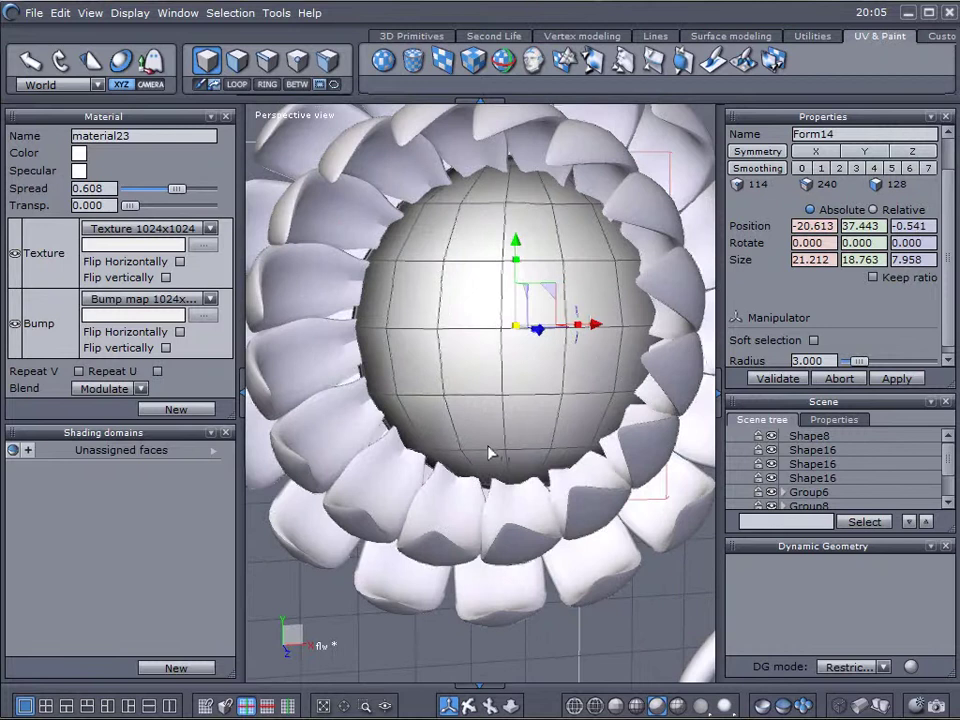
middle_click_drag(445, 390, 544, 403)
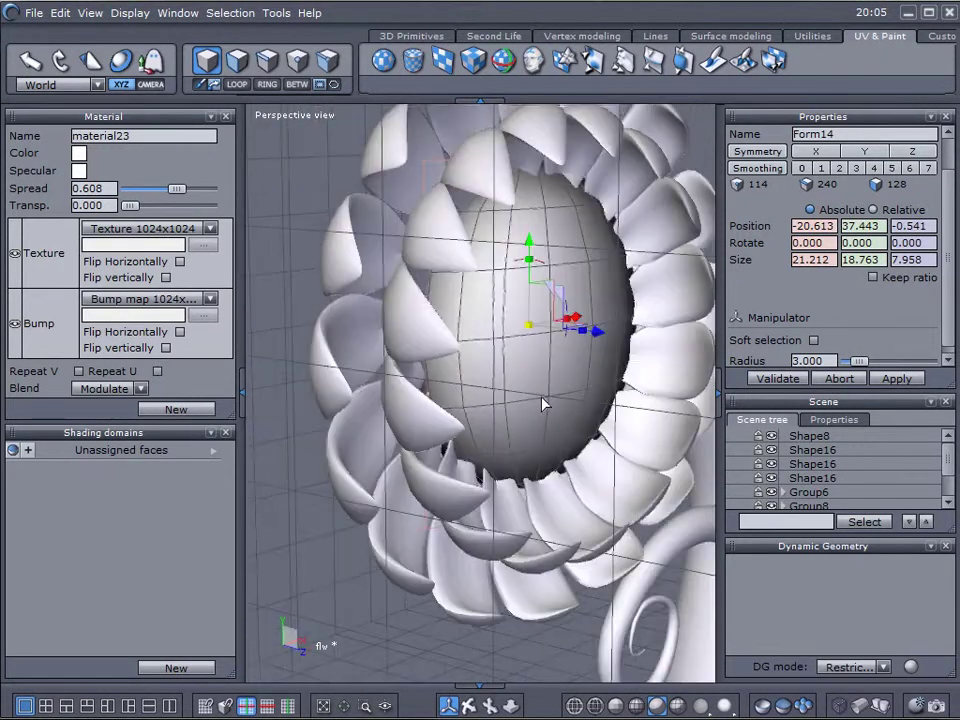
left_click_drag(532, 281, 555, 295)
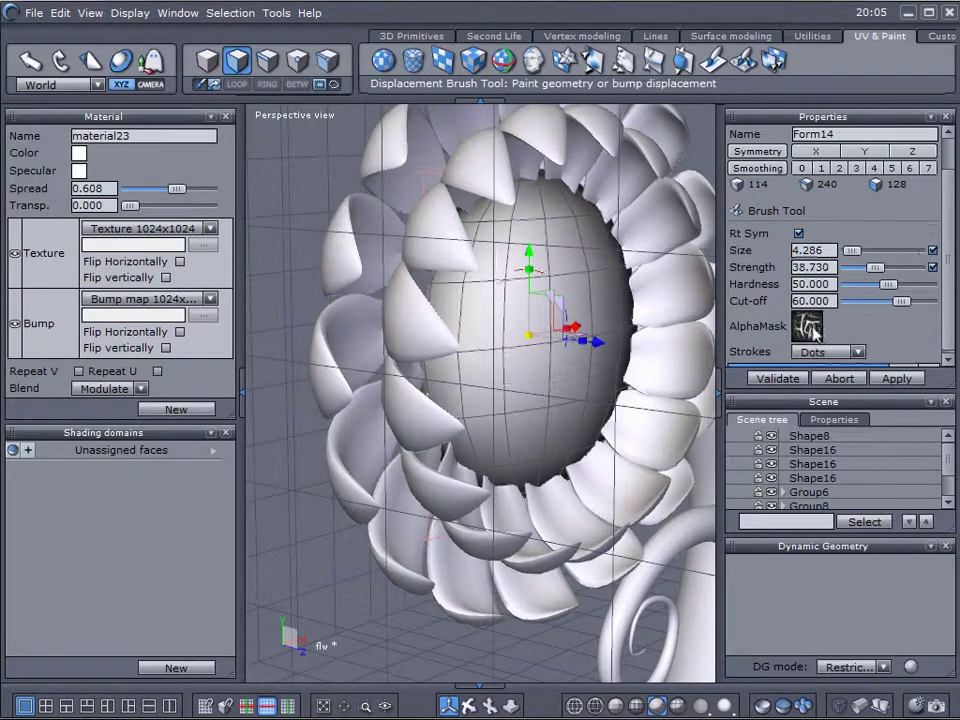
- Paint a dense wrinkled bump pattern over the flower's round centre using the Displacement Brush with the vein-like alpha mask, and validate it
mouse_move(514, 326)
left_mouse_down()
mouse_move(514, 261)
mouse_move(561, 257)
mouse_move(463, 240)
mouse_move(596, 281)
mouse_move(546, 401)
mouse_move(396, 392)
mouse_move(603, 459)
mouse_move(614, 343)
mouse_move(610, 350)
mouse_move(586, 262)
mouse_move(604, 339)
mouse_move(525, 460)
mouse_move(596, 399)
left_mouse_up()
middle_click_drag(596, 399, 503, 416)
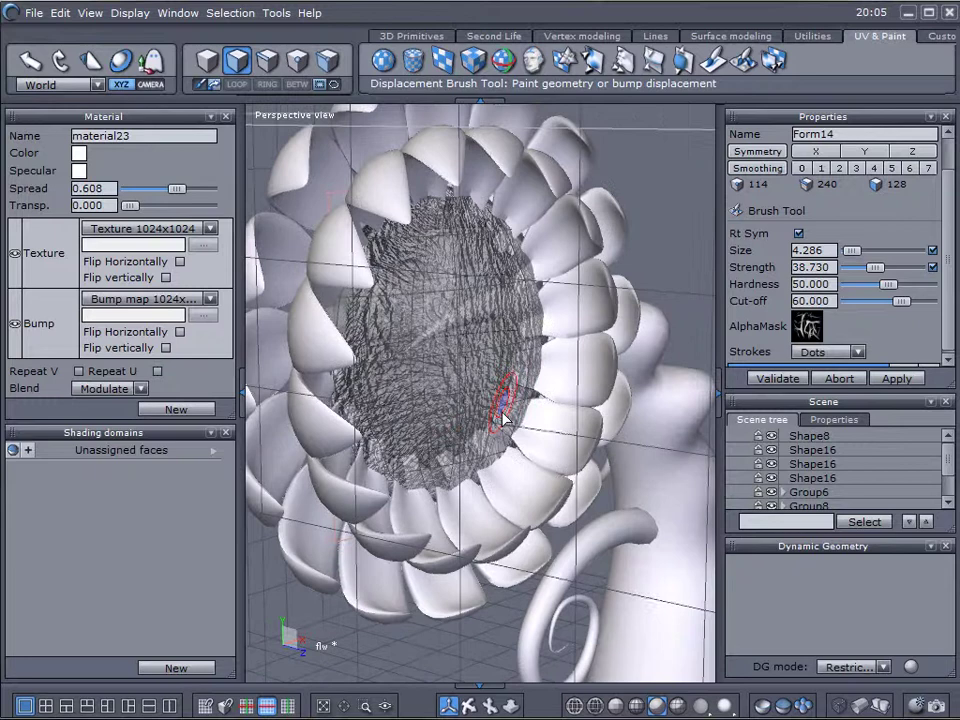
mouse_move(503, 418)
right_mouse_down()
mouse_move(576, 410)
mouse_move(486, 463)
mouse_move(548, 285)
right_mouse_up()
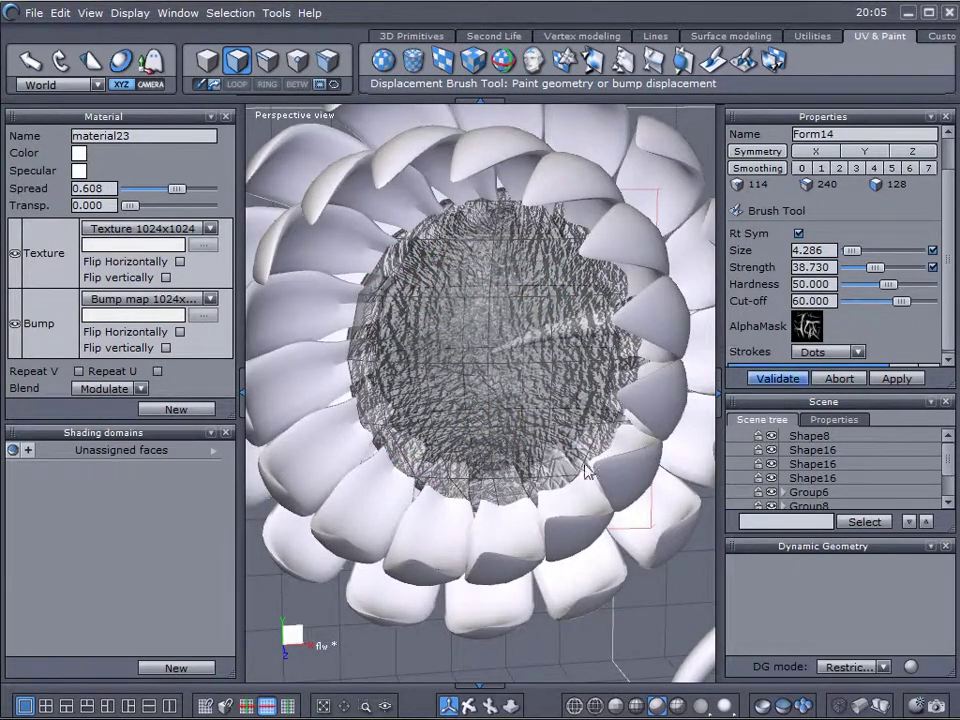
mouse_move(413, 508)
right_mouse_down()
mouse_move(478, 499)
mouse_move(503, 481)
right_mouse_up()
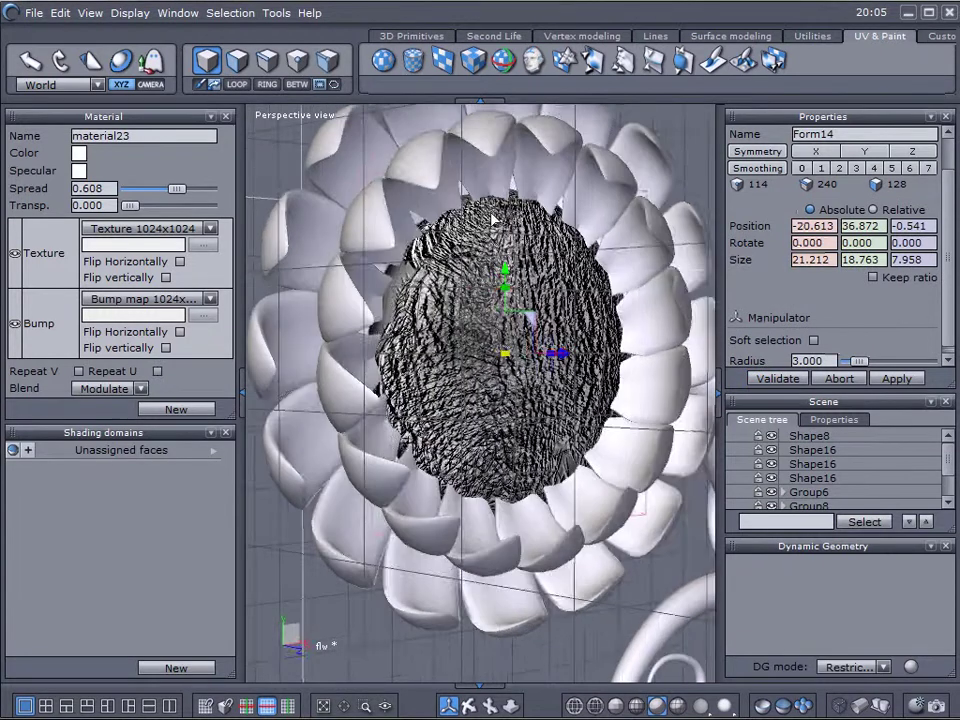
- Examine the bump-textured flower centre and the displaced bulges on the stem, Shape8, from several angles and distances
mouse_move(557, 456)
right_mouse_down()
mouse_move(449, 468)
mouse_move(548, 466)
right_mouse_up()
scroll(548, 466, "down", 4)
right_click_drag(655, 530, 536, 504)
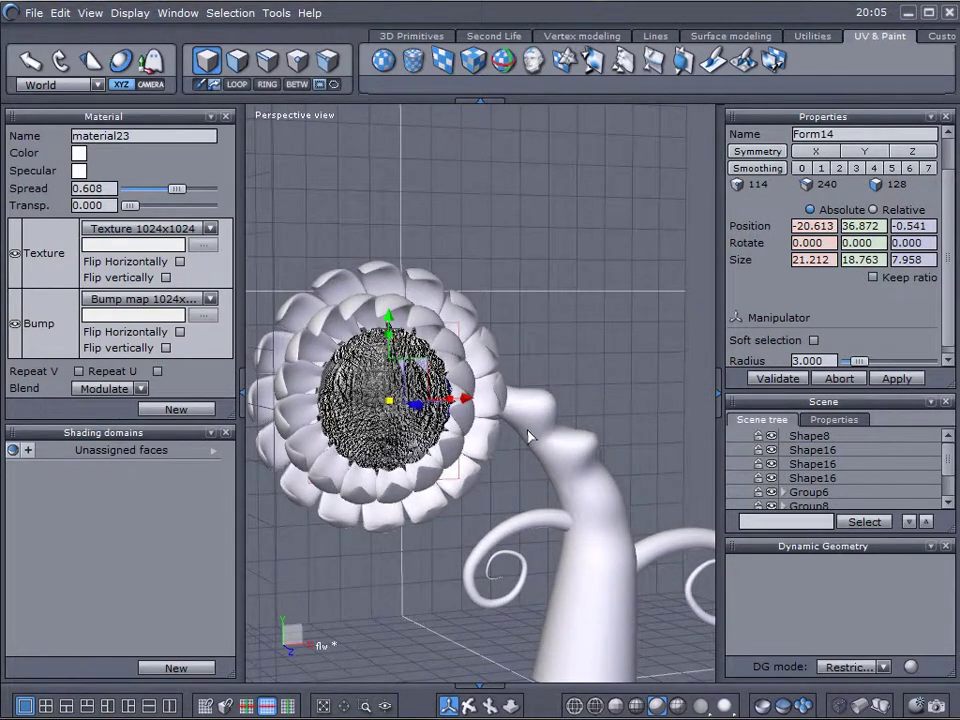
right_click_drag(503, 427, 558, 383)
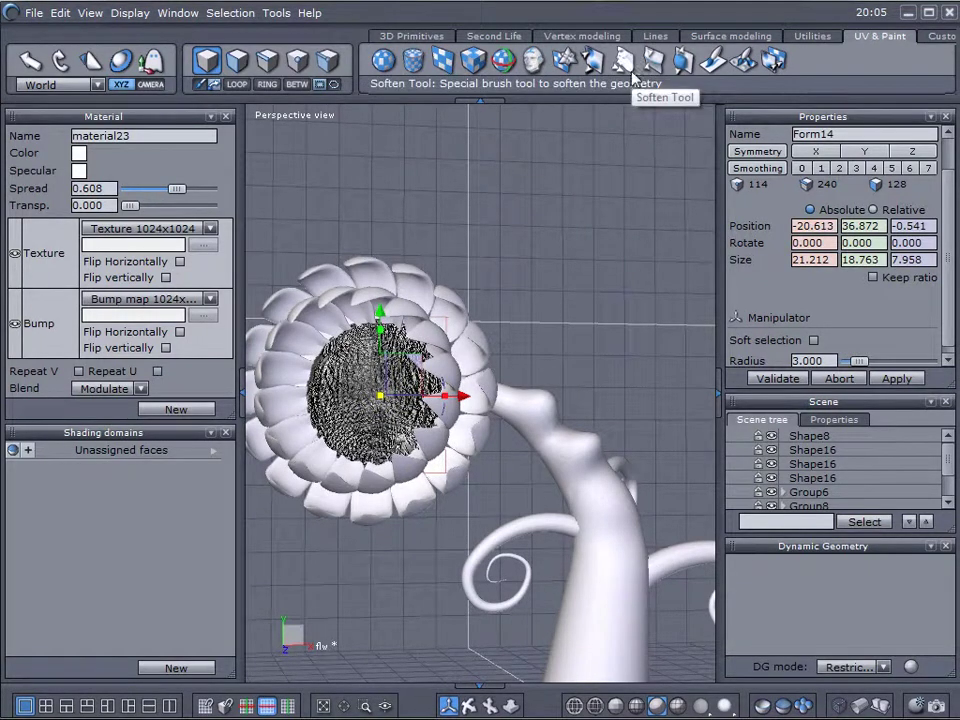
left_click(601, 535)
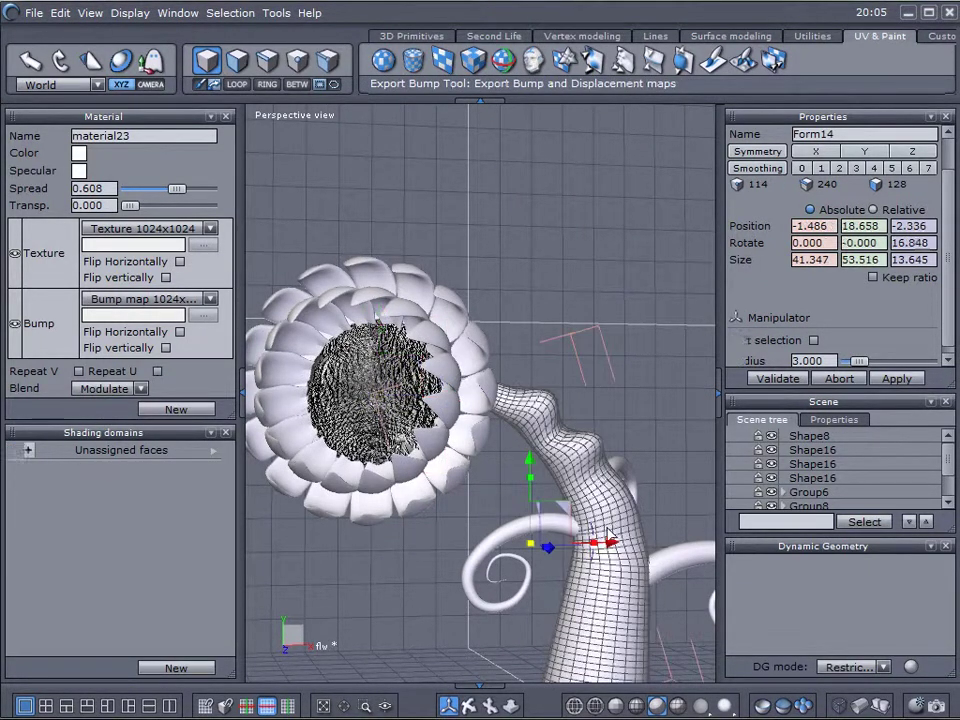
left_click_drag(676, 498, 606, 498, "alt")
scroll(580, 498, "up", 2)
right_click_drag(607, 497, 607, 447)
middle_click_drag(607, 447, 595, 457)
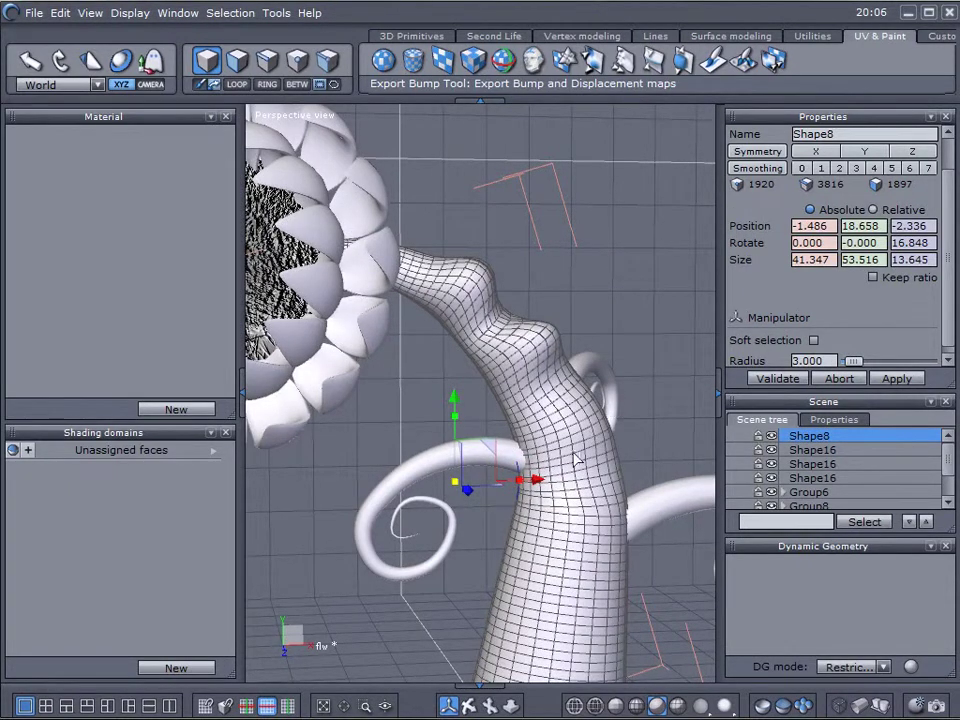
right_click_drag(576, 459, 630, 418)
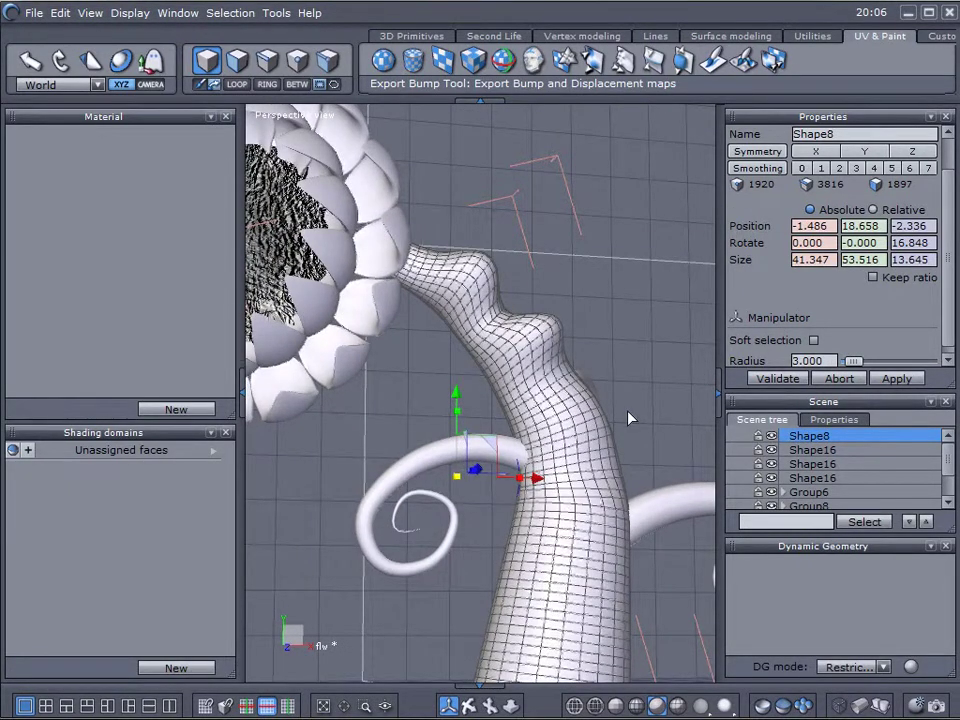
left_click(411, 36)
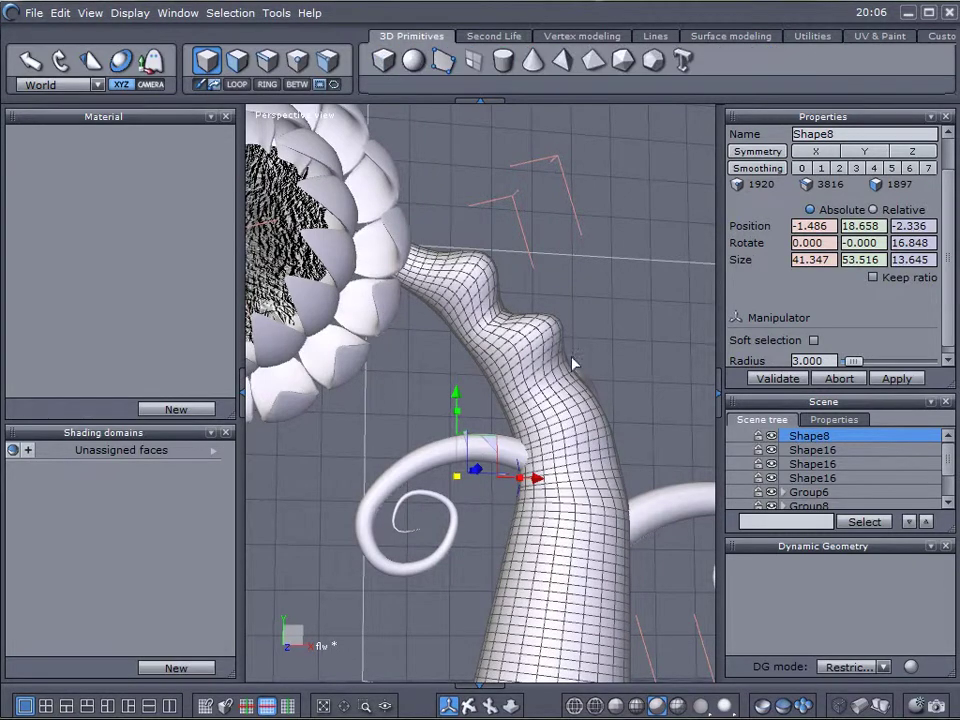
mouse_move(574, 364)
right_mouse_down()
mouse_move(606, 407)
mouse_move(437, 420)
right_mouse_up()
middle_click_drag(437, 420, 546, 430)
scroll(544, 432, "down", 3)
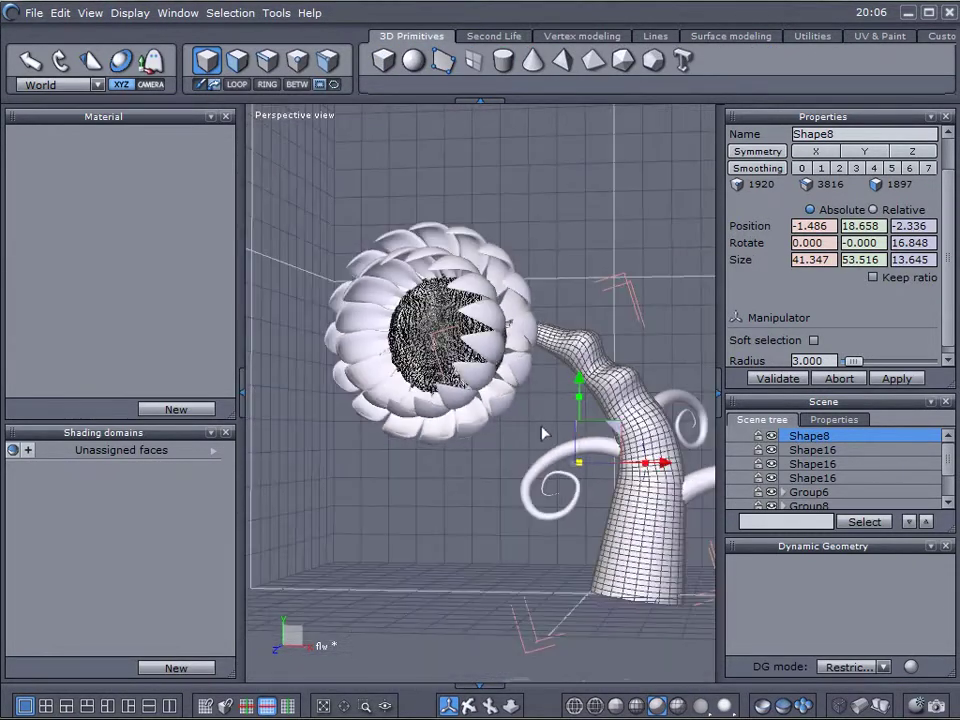
right_click_drag(486, 431, 546, 443)
- Colour the flower centre's material orange-red, with hue 18 and saturation 91, and set its Spread to 0.892
left_click(350, 255)
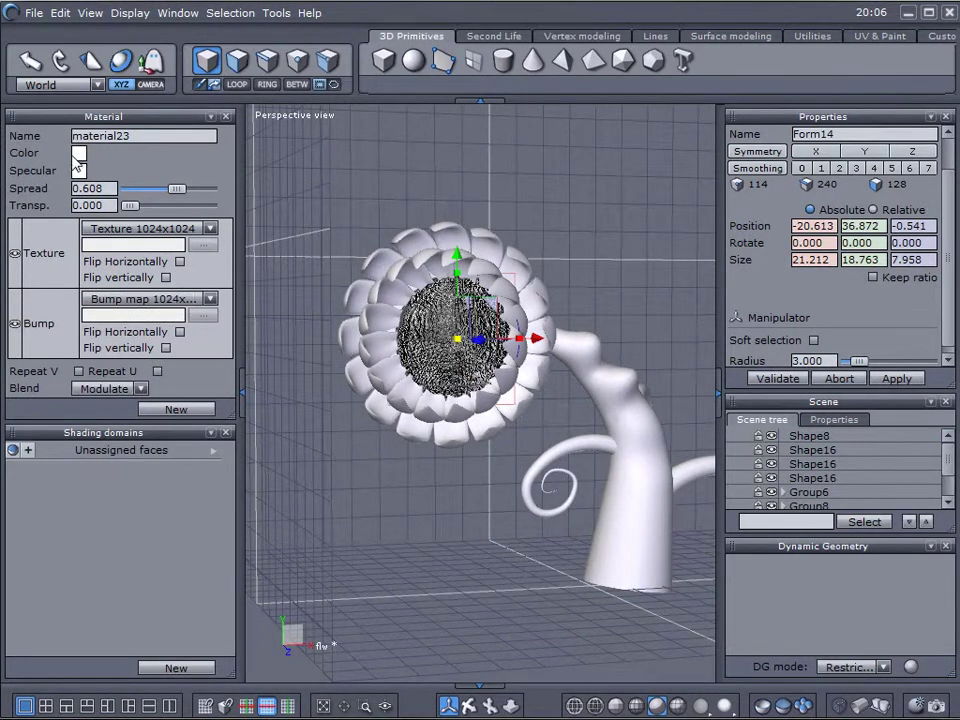
left_click(78, 155)
left_click_drag(210, 193, 100, 182)
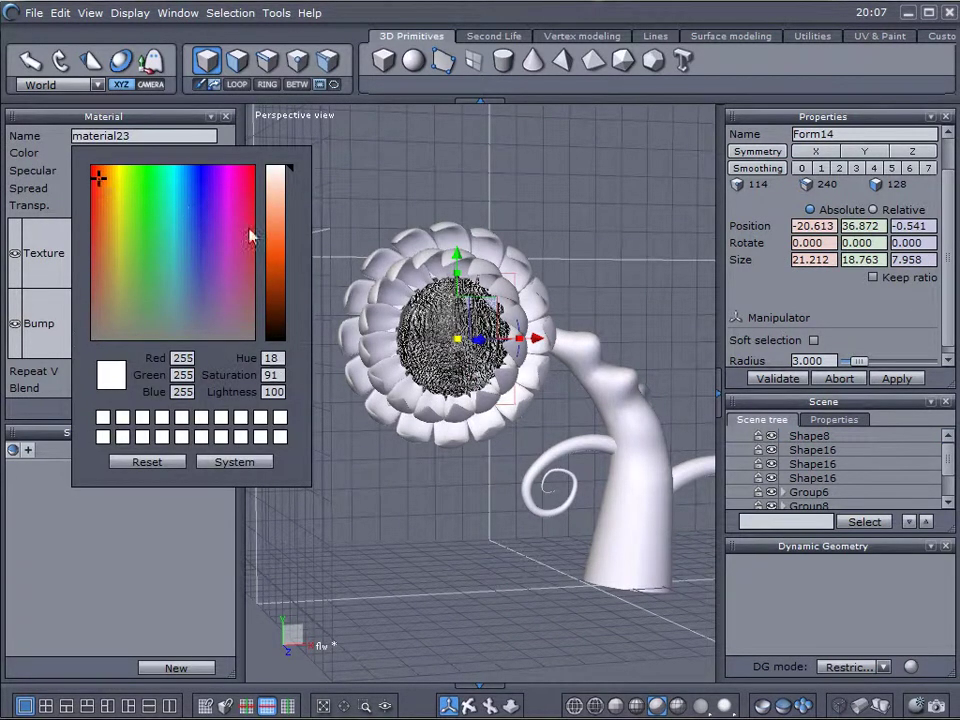
left_click(270, 254)
left_click(61, 170)
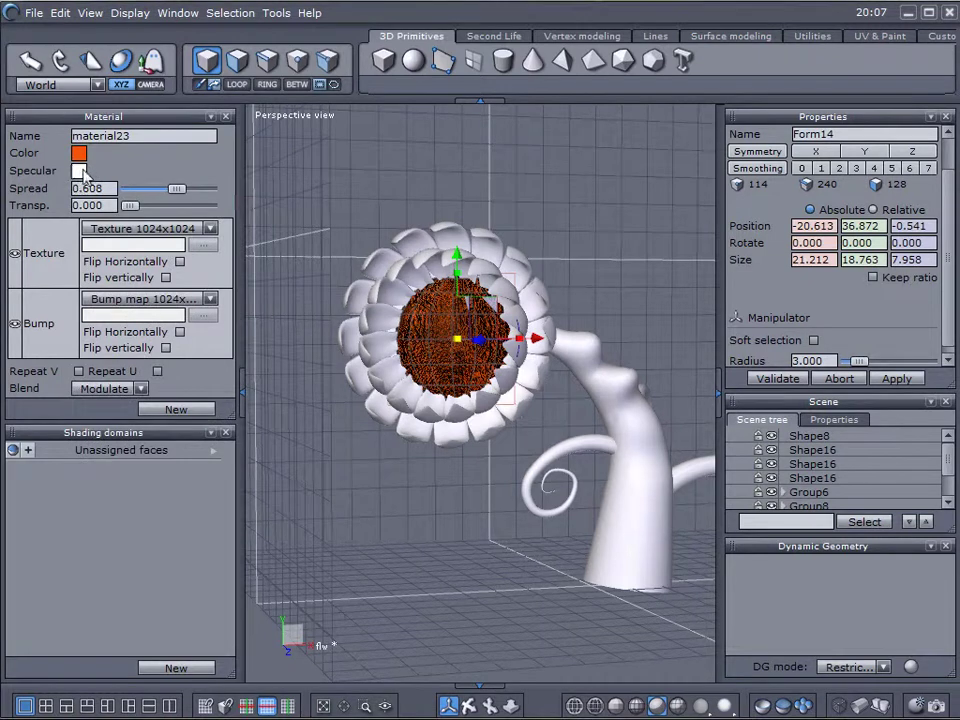
left_click_drag(178, 194, 203, 193)
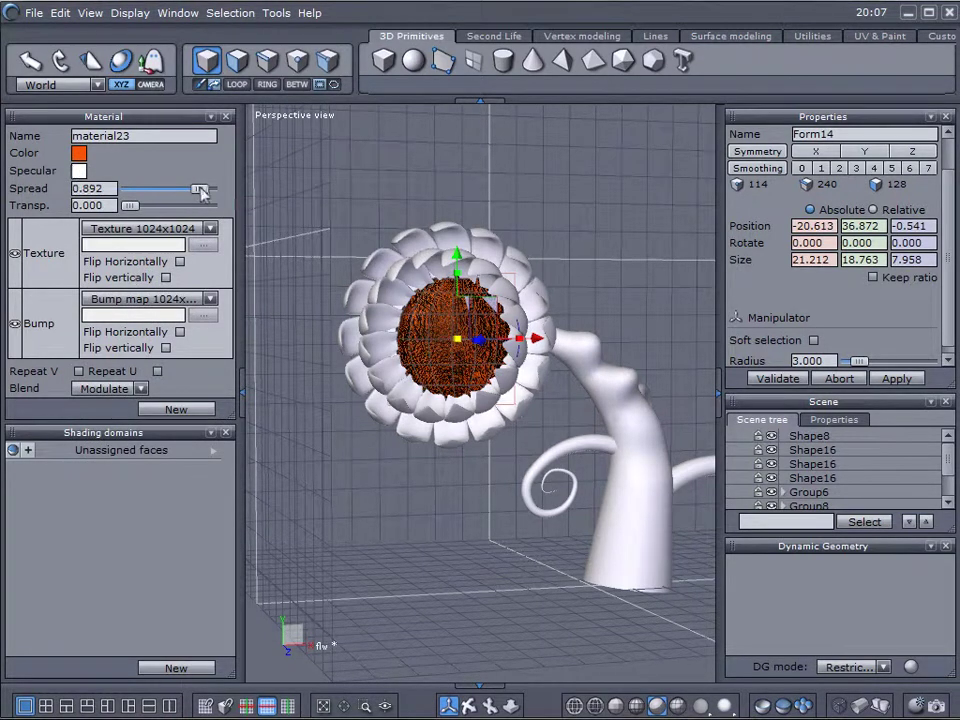
middle_click_drag(393, 421, 438, 393)
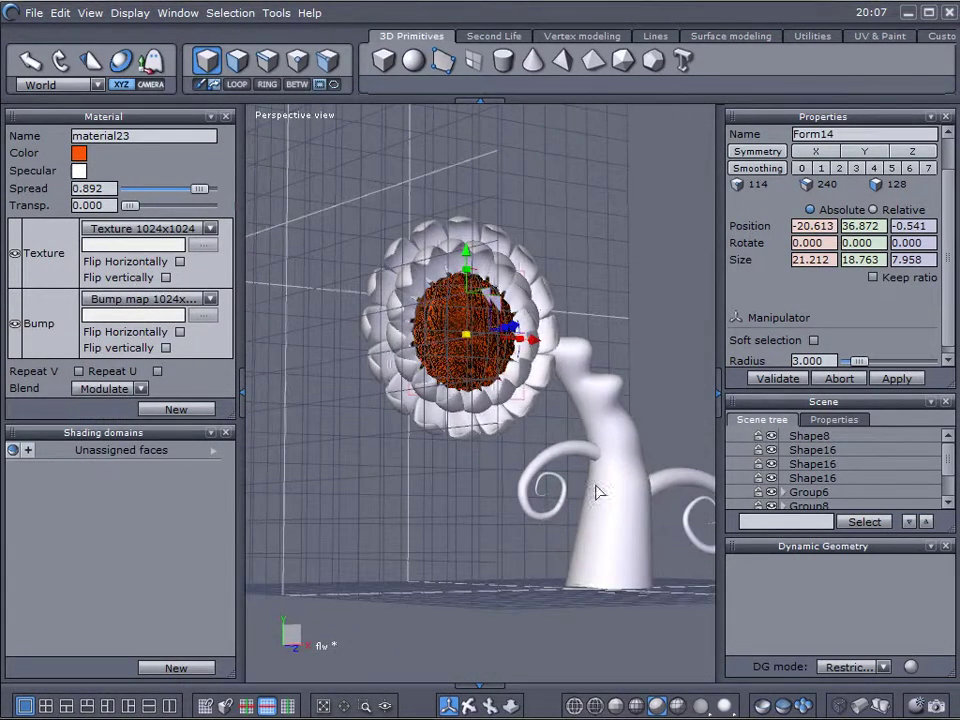
middle_click_drag(596, 492, 513, 510)
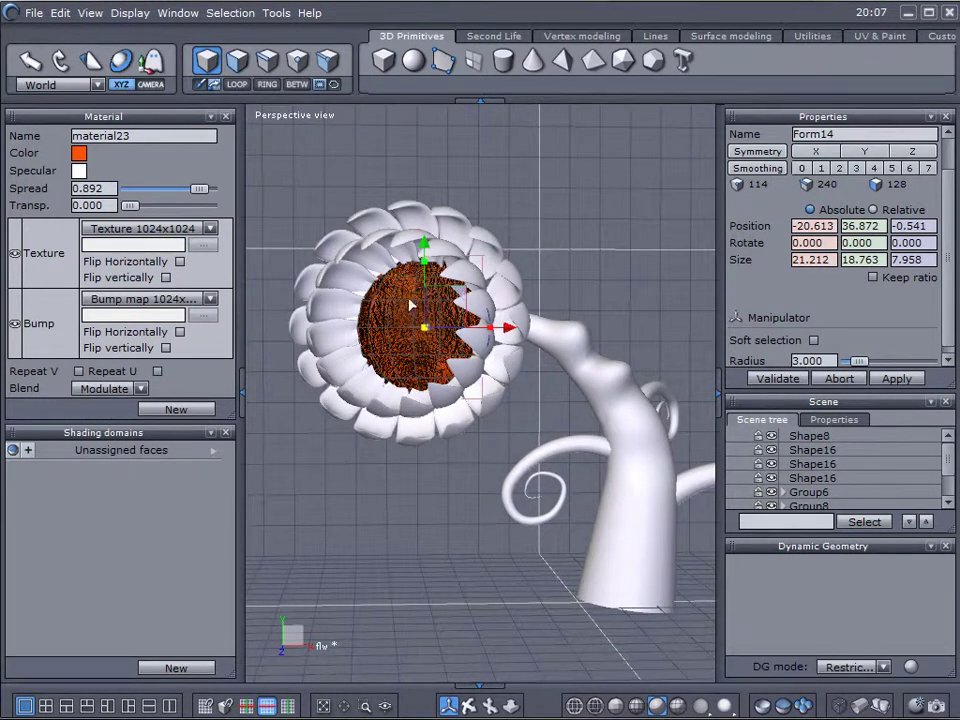
- Create a new material for the stem, Shape8, and give it a light green colour
left_click(616, 476)
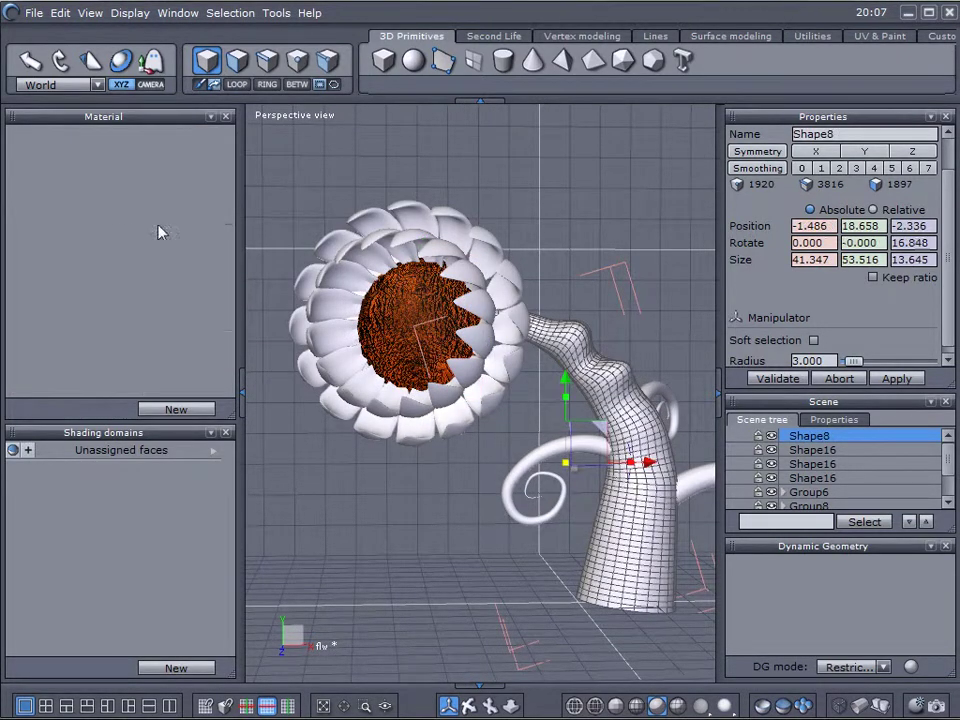
left_click(172, 409)
left_click(74, 153)
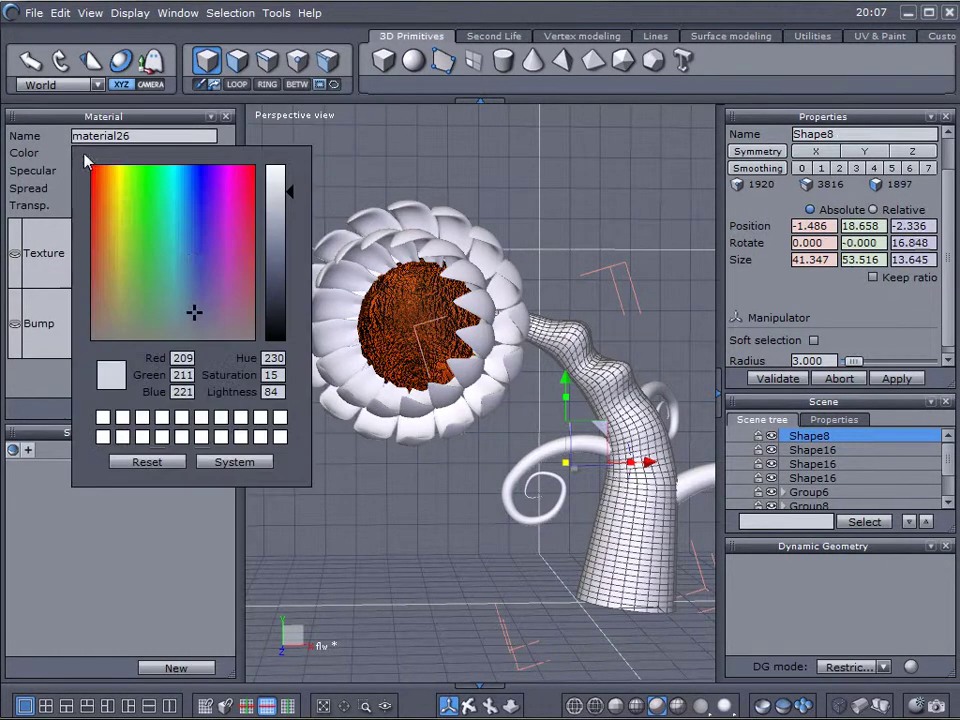
left_click(133, 220)
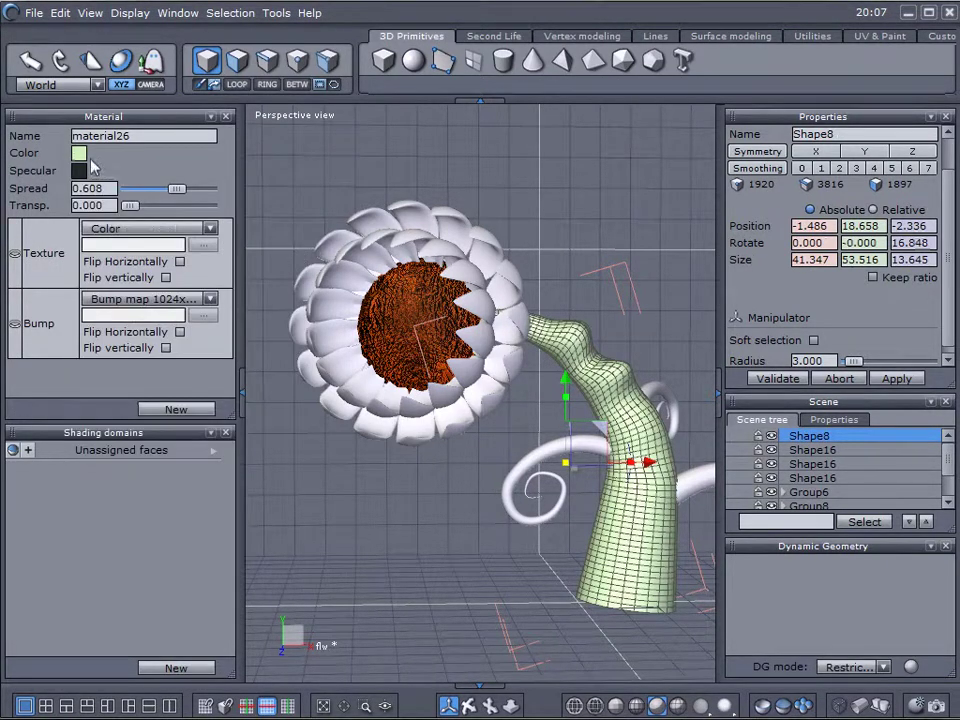
- Give the stem's material a dark green specular colour and set its Spread to 0.867
left_click(80, 171)
left_click(141, 265)
left_click_drag(188, 195, 206, 196)
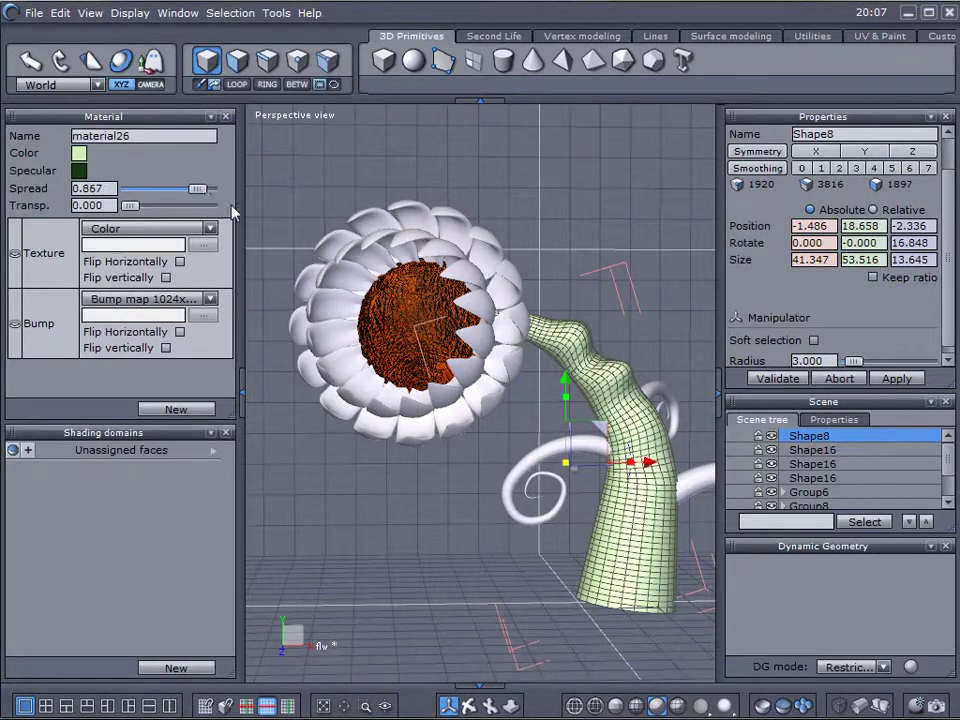
middle_click_drag(672, 505, 645, 508)
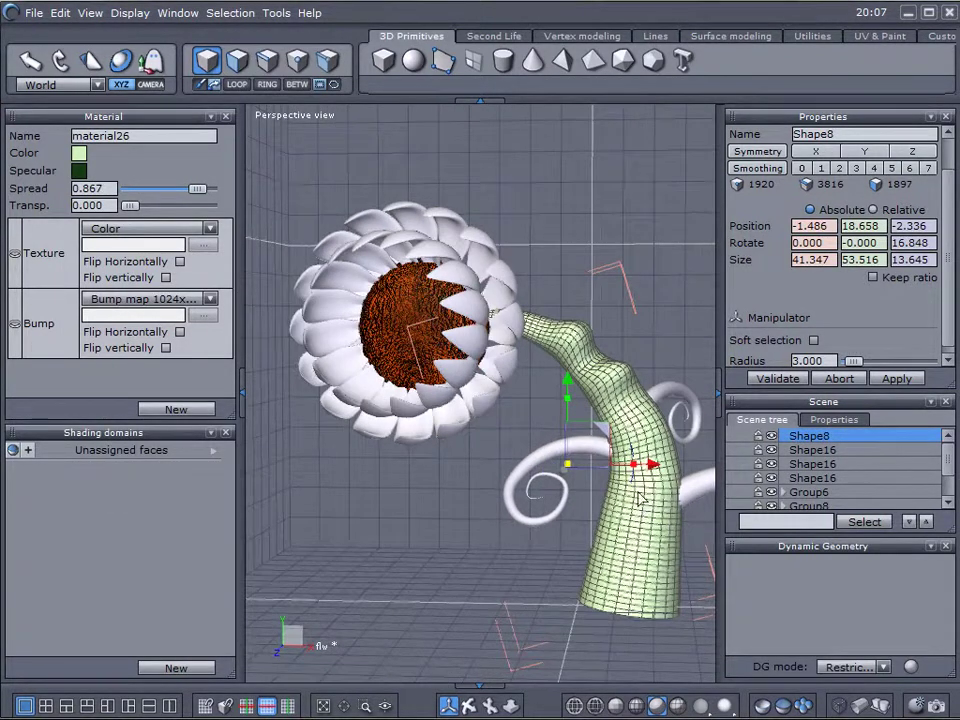